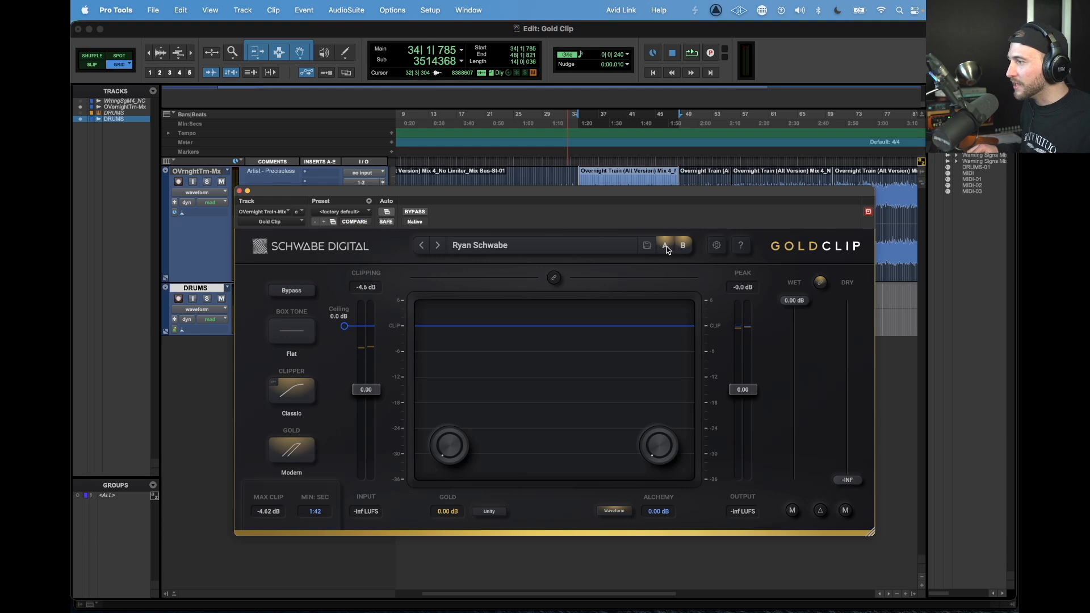
Try the clipper's Modern mode on the mix and switch it back to Classic
left_click(666, 248)
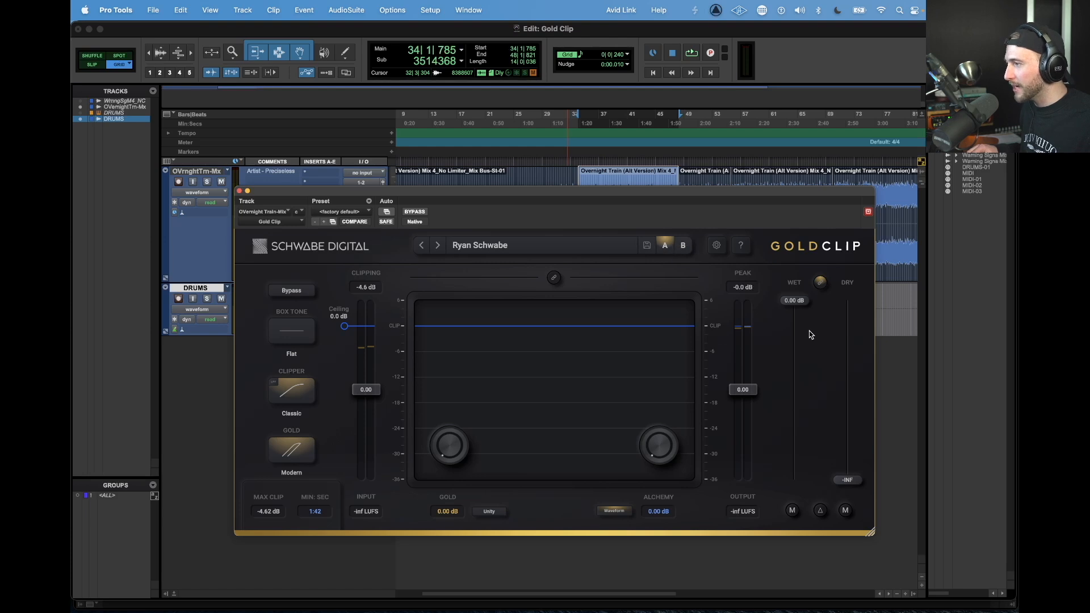
mouse_move(800, 304)
left_mouse_down()
mouse_move(783, 440)
mouse_move(792, 511)
mouse_move(803, 300)
left_mouse_up()
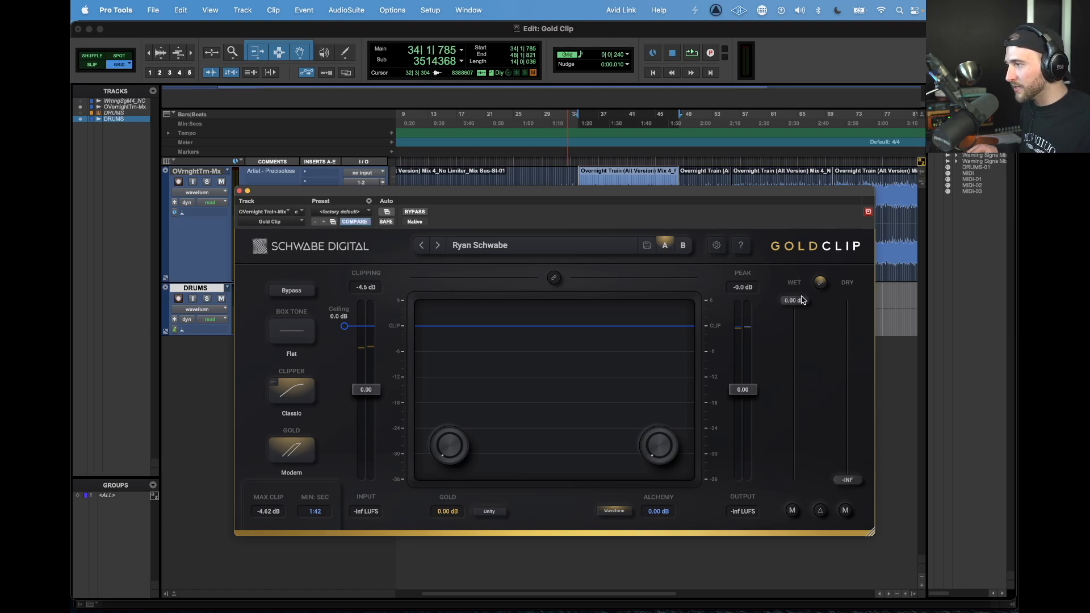
left_click(821, 511)
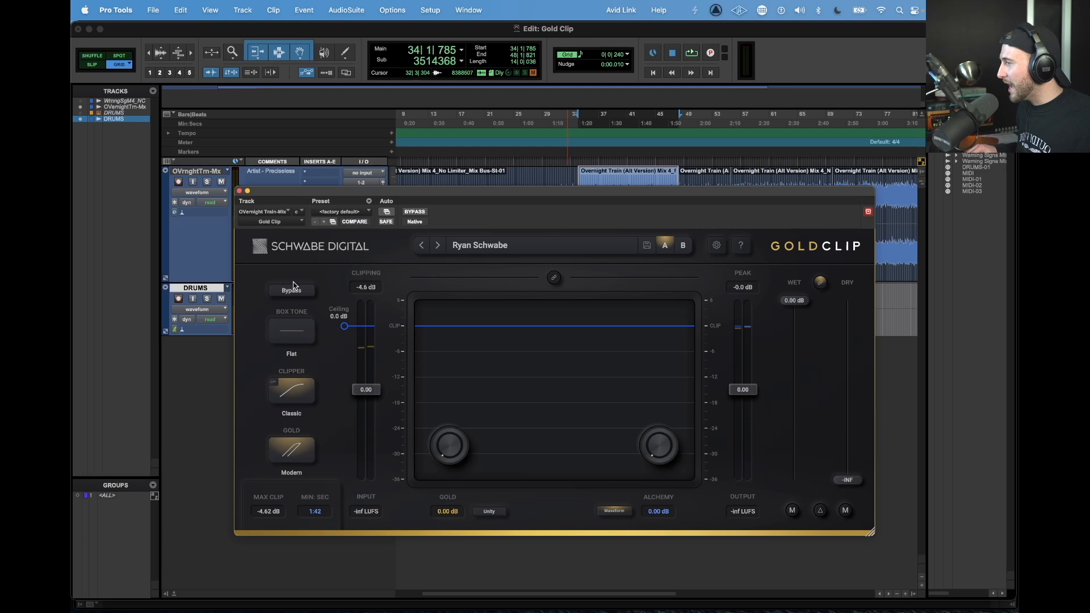
left_click(302, 391)
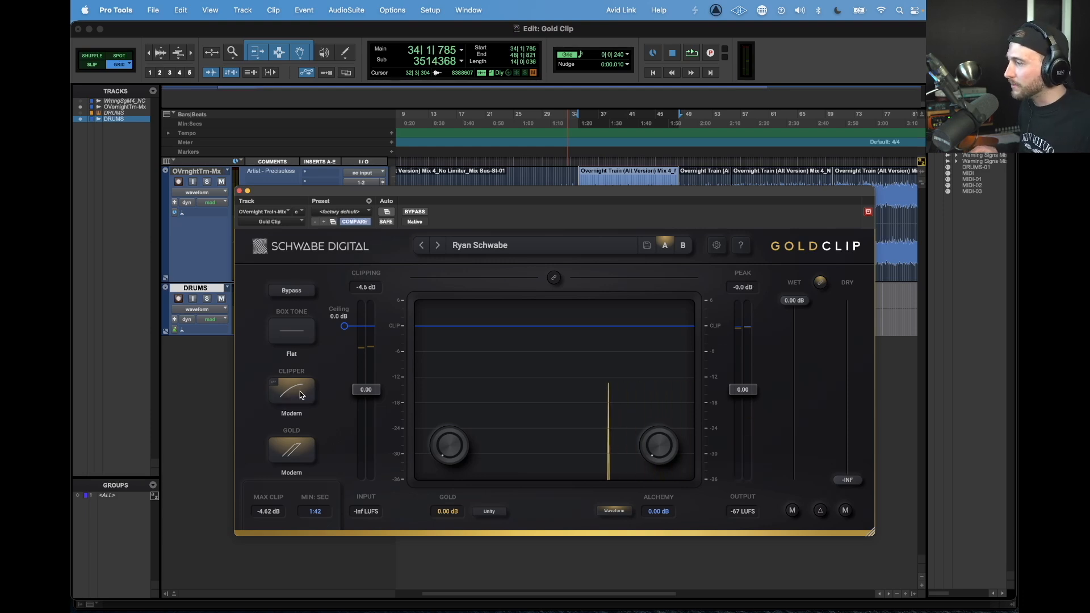
left_click(300, 391)
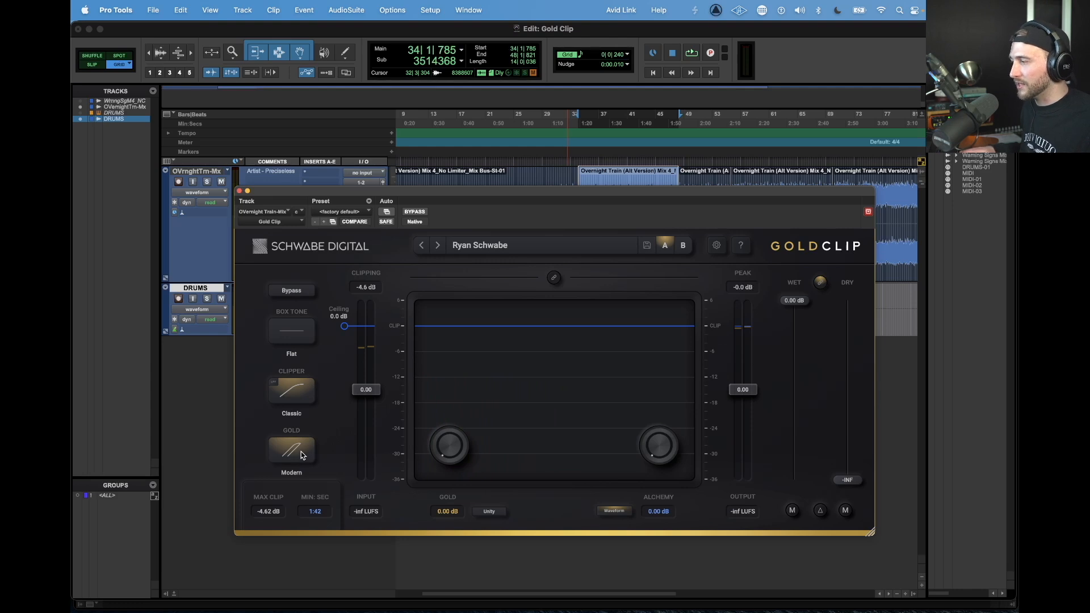
Try Gold at about 1.72 dB and Alchemy at about 0.46 dB, keeping the input gain at 0 dB
left_click_drag(486, 434, 465, 371)
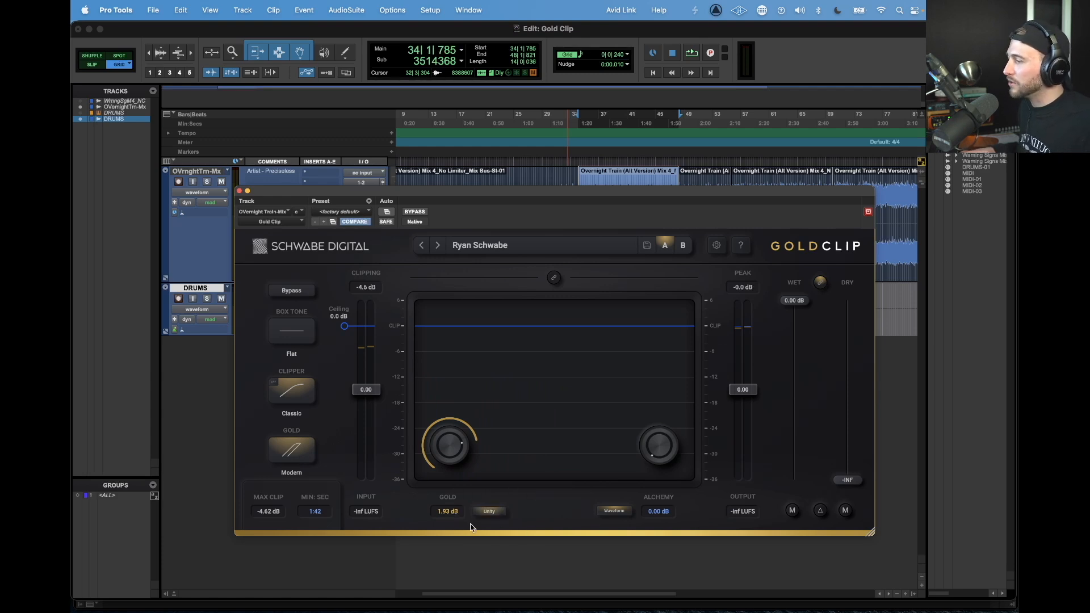
left_click_drag(457, 454, 484, 491)
left_click_drag(373, 404, 372, 388)
left_click(372, 386, "alt")
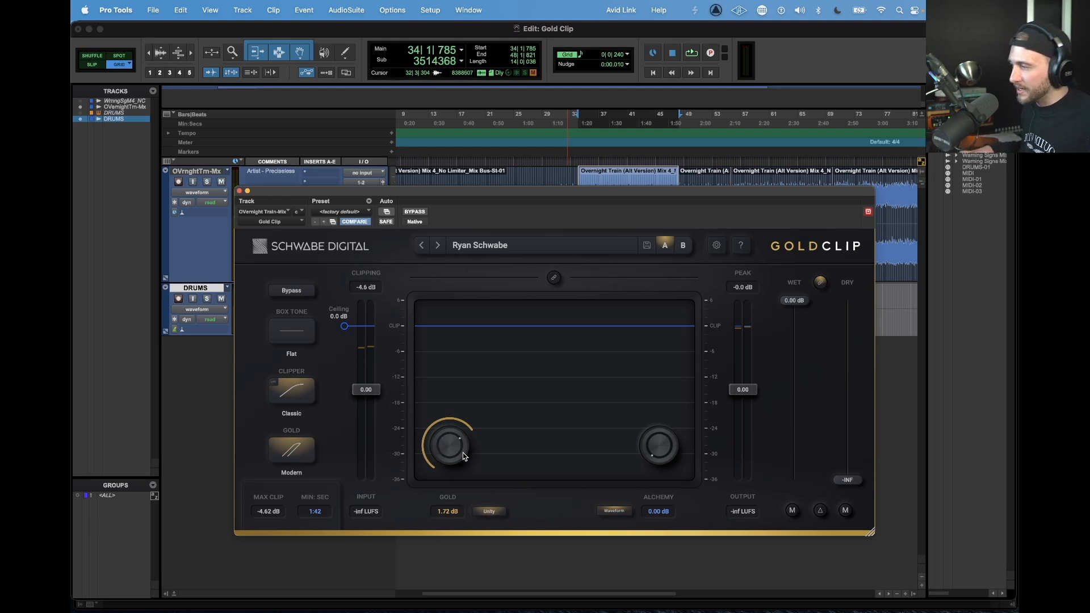
left_click_drag(668, 458, 673, 392)
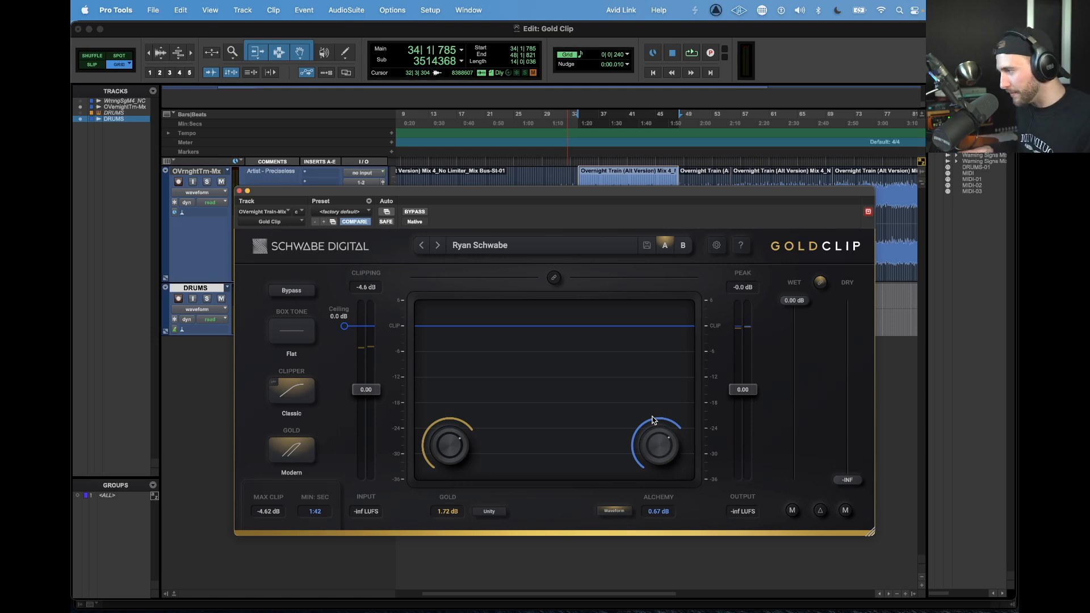
left_click_drag(652, 420, 656, 461)
Try the Modern box tone and a ceiling of about -2.9 dB, restoring Flat and 0 dB
left_click(300, 337)
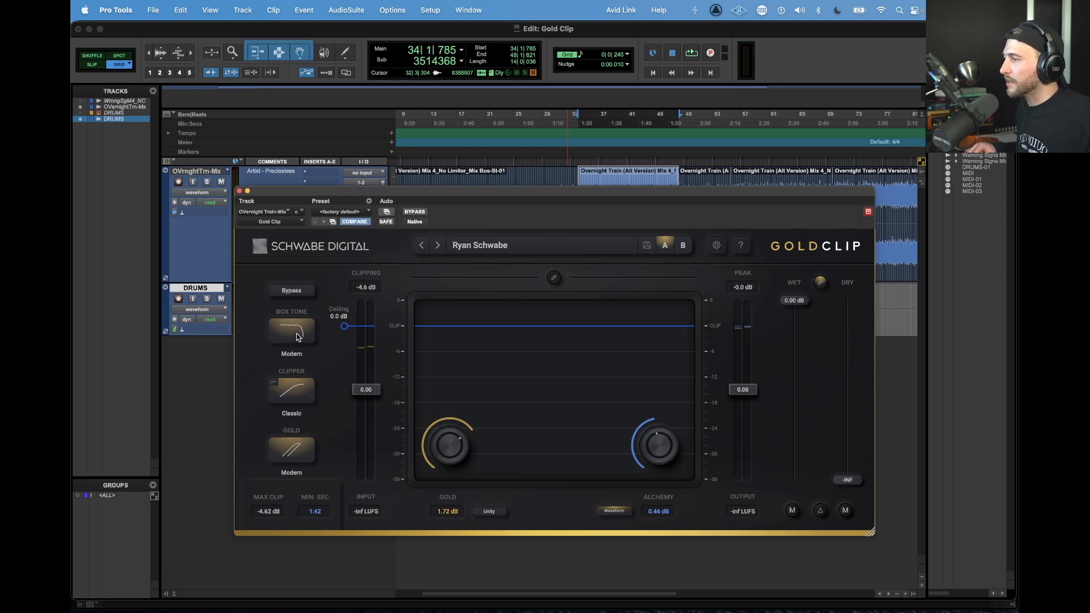
left_click(297, 332)
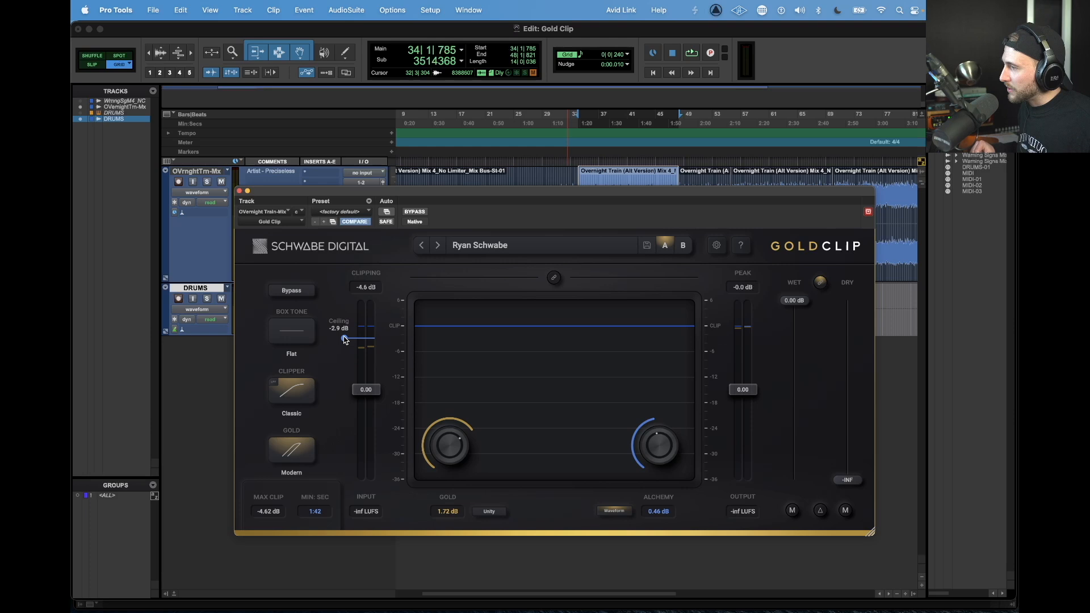
mouse_move(344, 326)
left_mouse_down()
mouse_move(345, 348)
mouse_move(344, 326)
left_mouse_up()
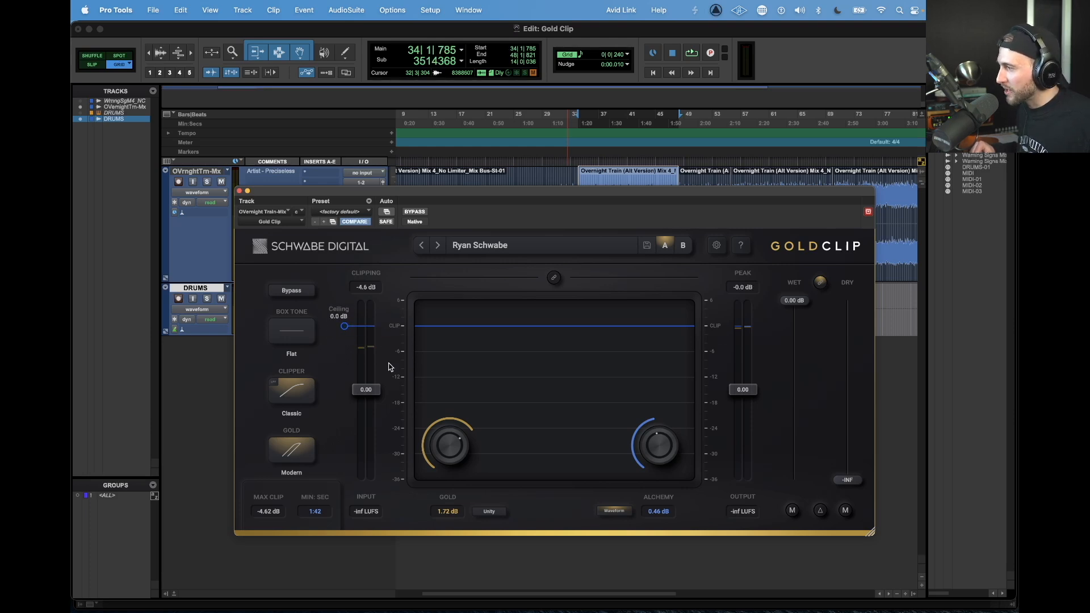
Raise the input gain to about 3.55 dB and reset the clipping meter
left_click_drag(375, 394, 375, 365)
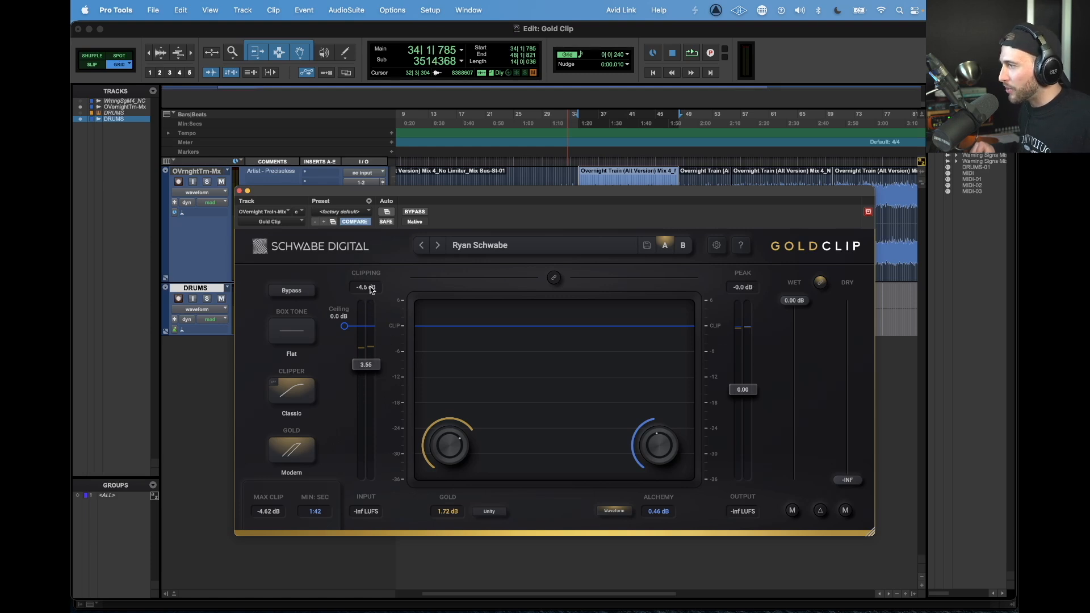
left_click(371, 288)
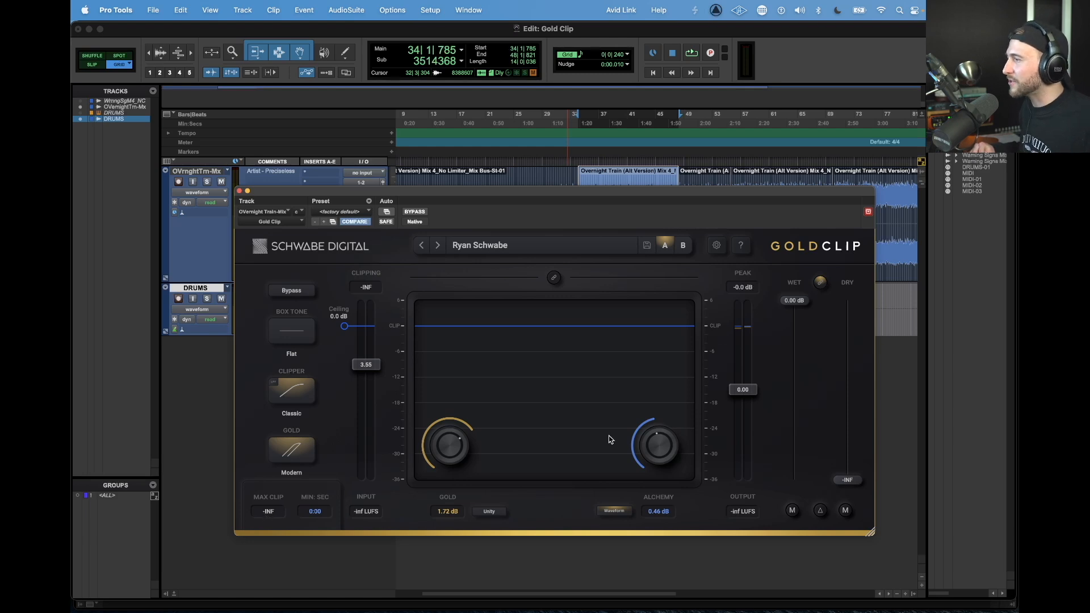
left_click_drag(651, 194, 600, 196)
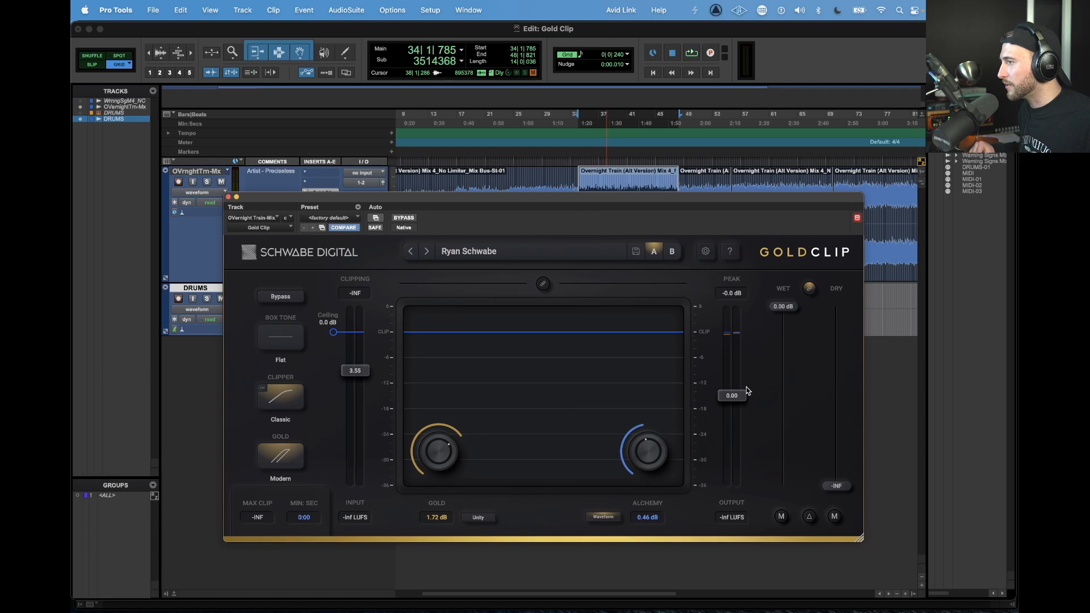
Link the input and output gains, set them to about 3.53 dB and -3.53 dB, and unlink them
left_click(543, 283)
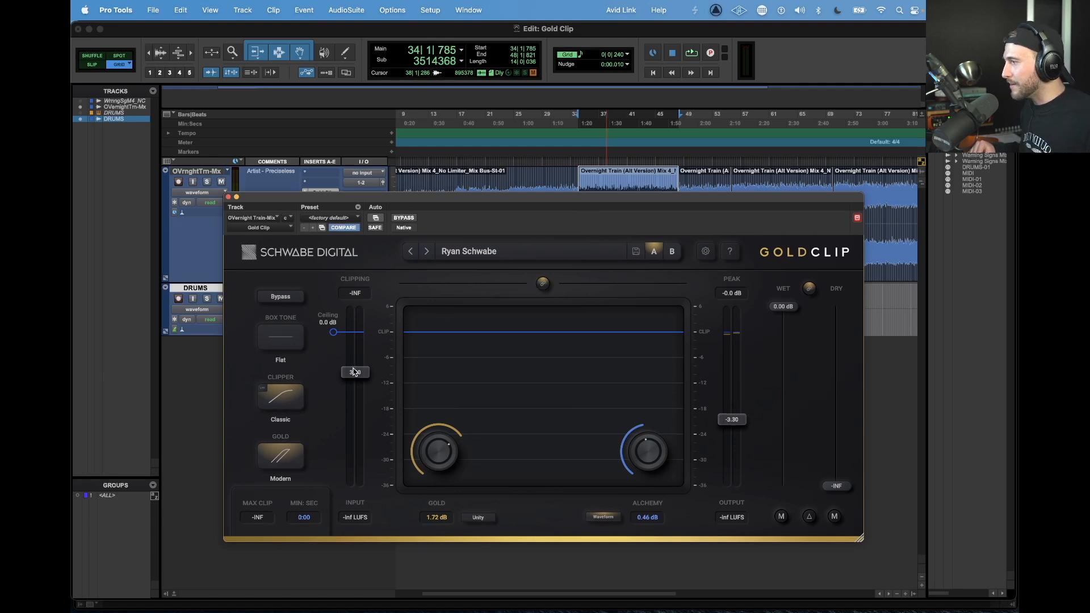
mouse_move(354, 372)
left_mouse_down()
mouse_move(353, 393)
mouse_move(354, 370)
left_mouse_up()
left_click(543, 283)
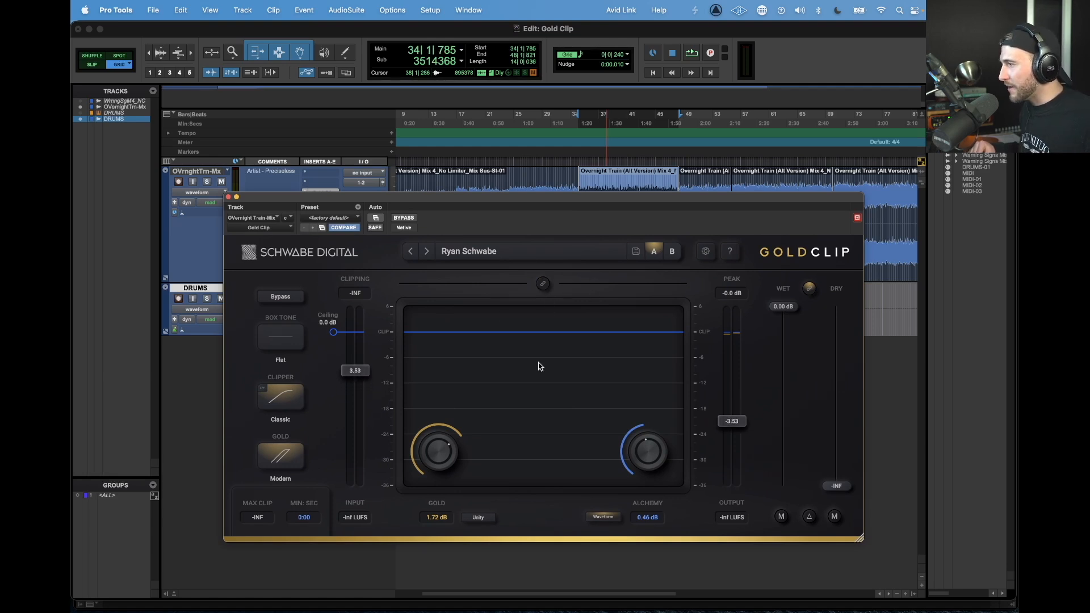
Enable Unity gain compensation, adjust Gold to about 1.42 dB and reset the output gain to 0 dB
left_click(471, 519)
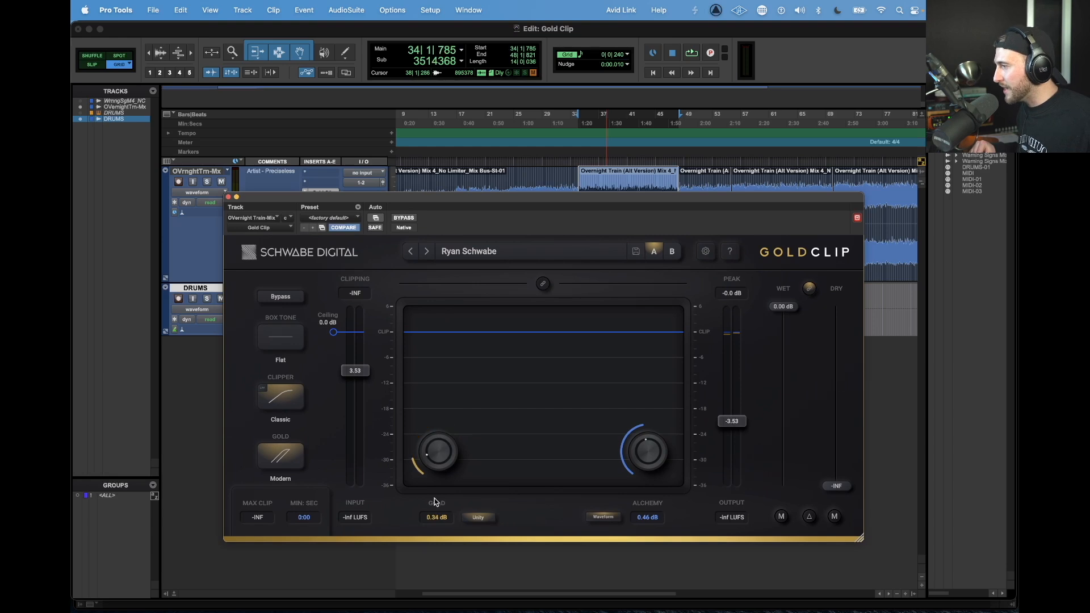
left_click_drag(438, 451, 436, 459)
left_click(732, 421, "alt")
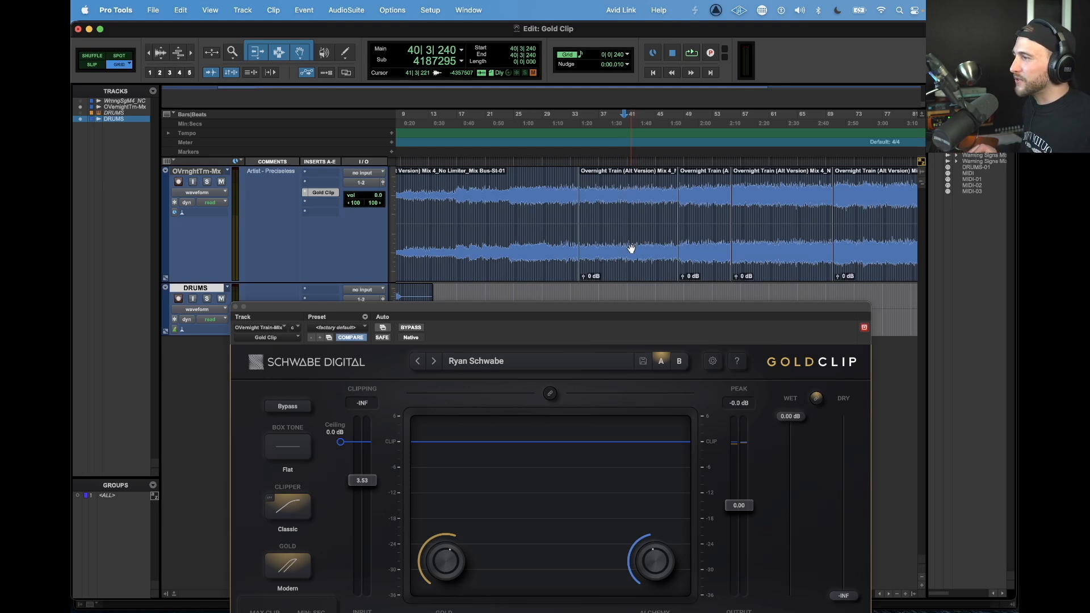
Select the Overnight Train clip starting at bar 34 for playback and reset Gold and Alchemy to 0 dB
left_click(628, 252)
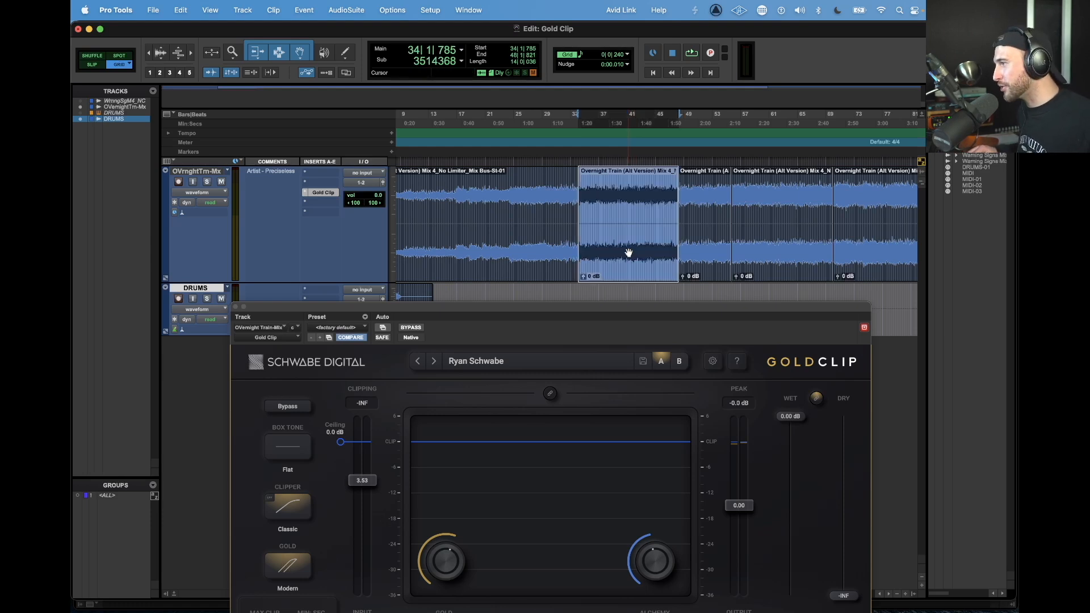
left_click_drag(628, 307, 632, 202)
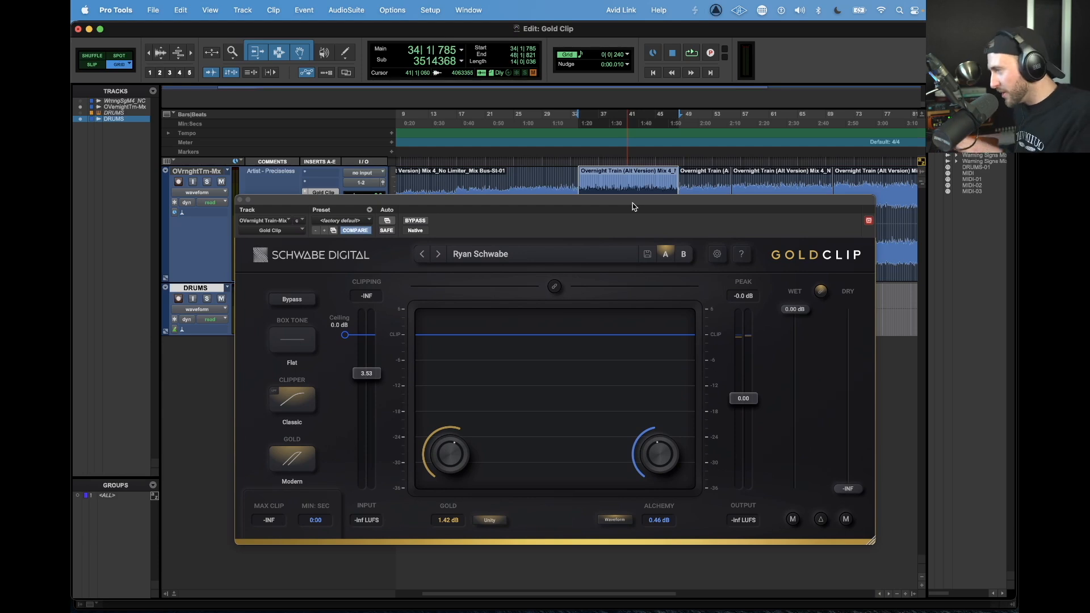
left_click(450, 449, "alt")
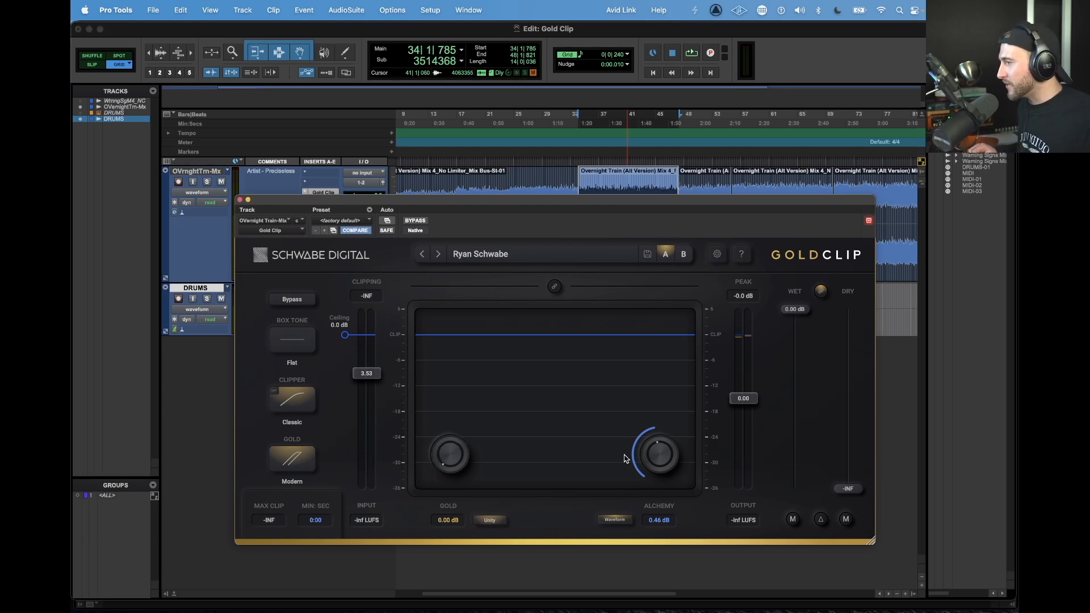
left_click(658, 456, "alt")
left_click_drag(665, 200, 677, 172)
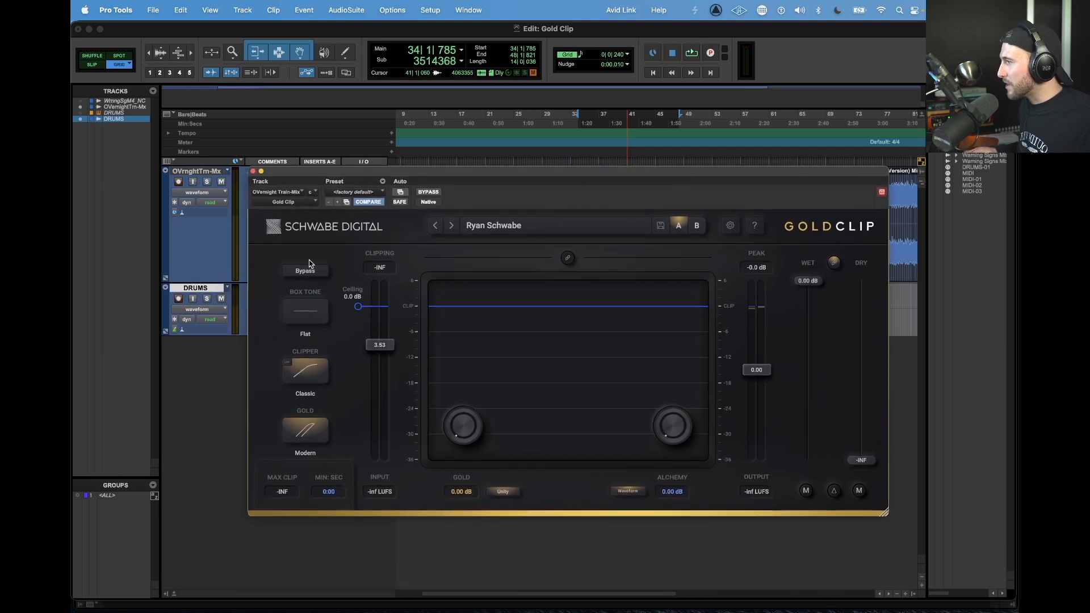
Play back the selected section with the clipper's internal bypass engaged
key("space")
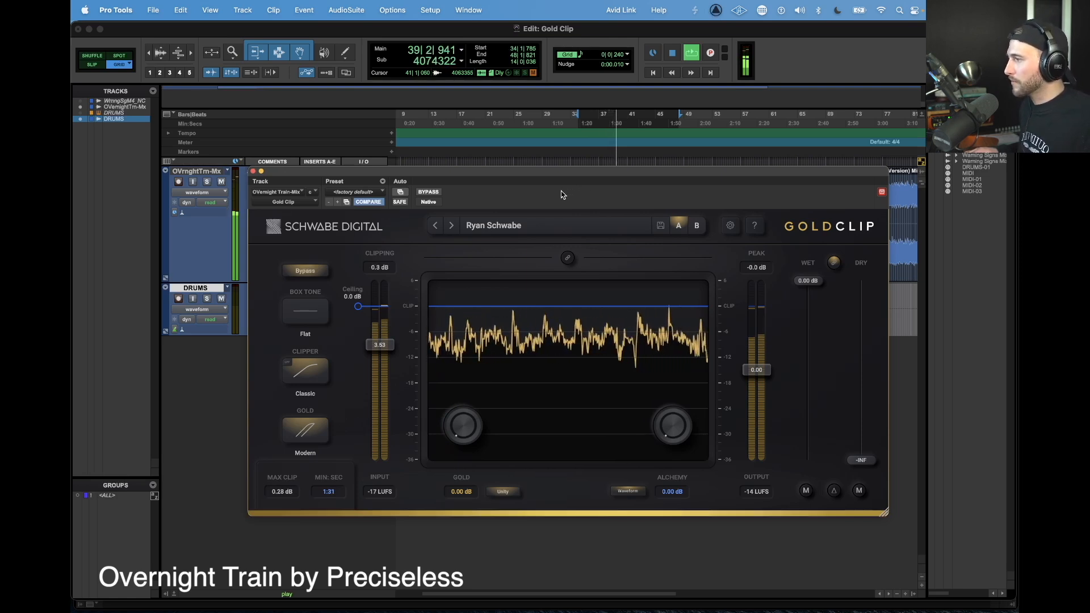
key("space")
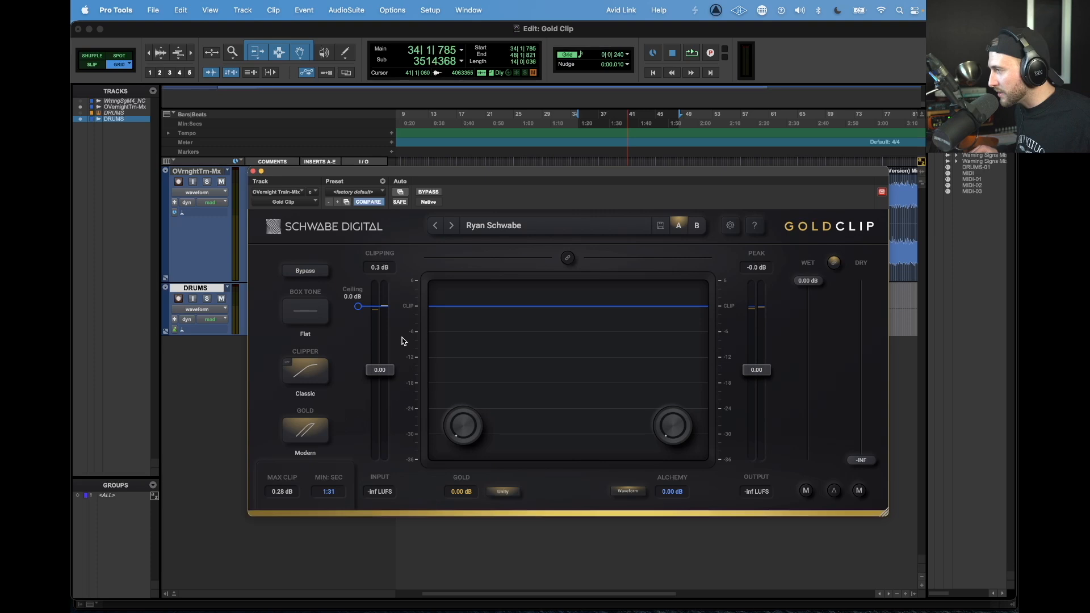
Set the input gain to about 3.91 dB and the ceiling to about -2.1 dB while auditioning the section
key("space")
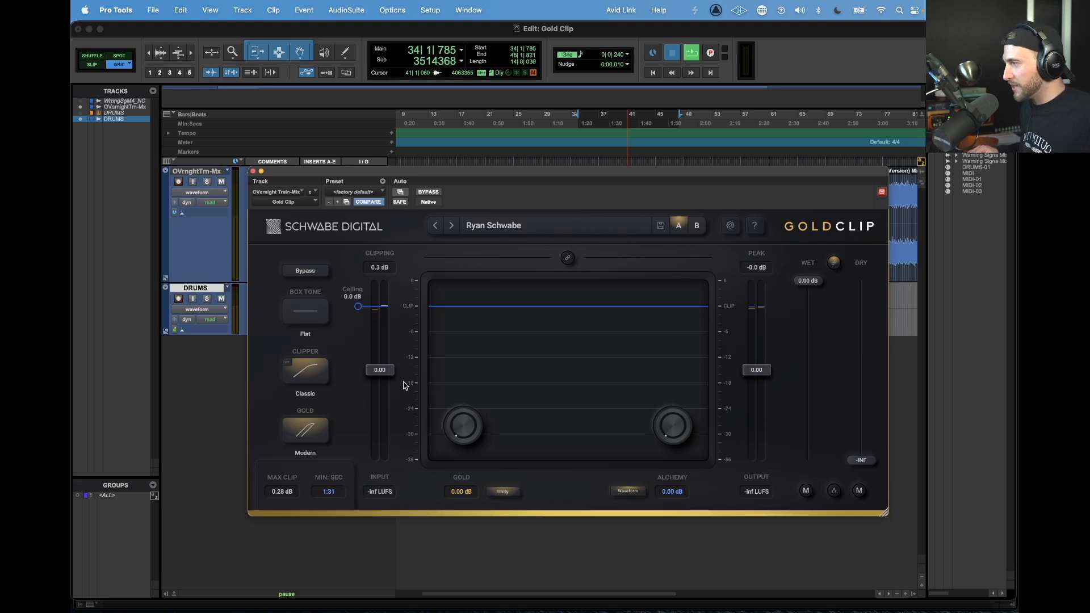
left_click_drag(379, 370, 358, 307)
key("space")
key("space")
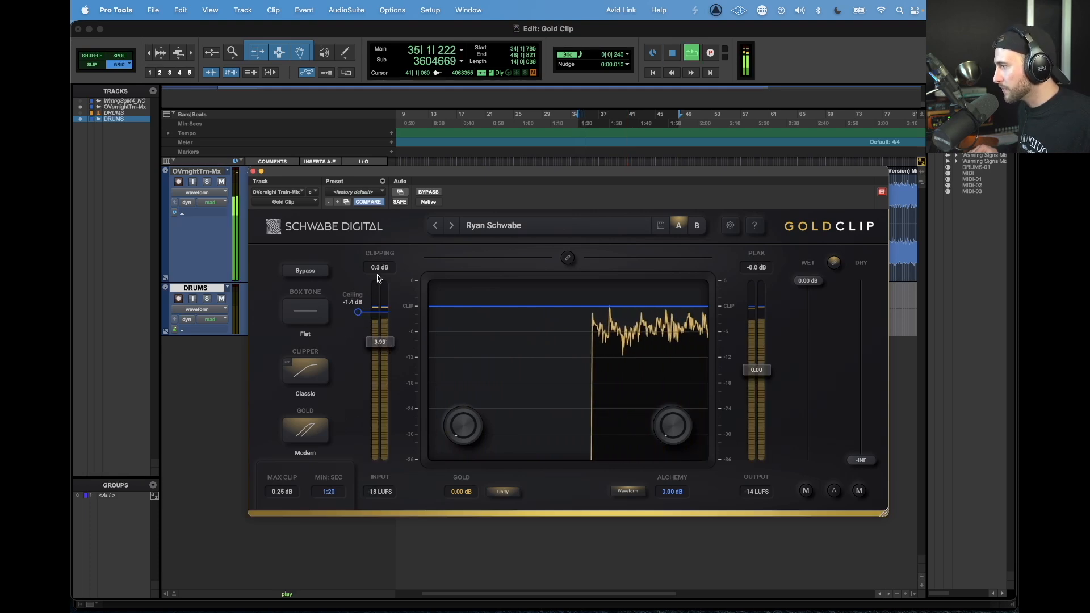
left_click_drag(360, 315, 367, 325)
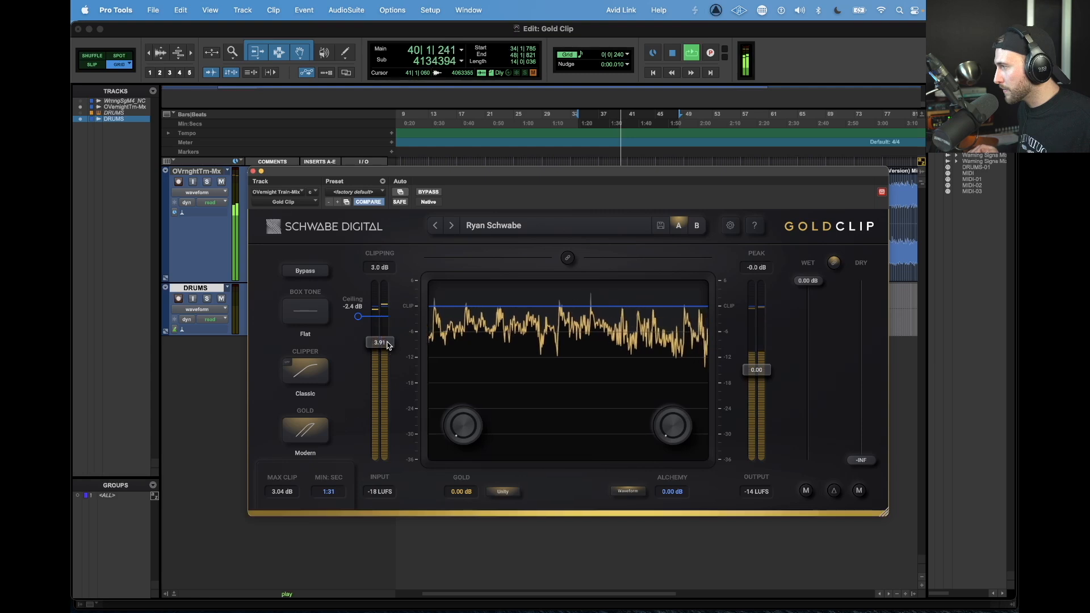
left_click_drag(359, 317, 359, 315)
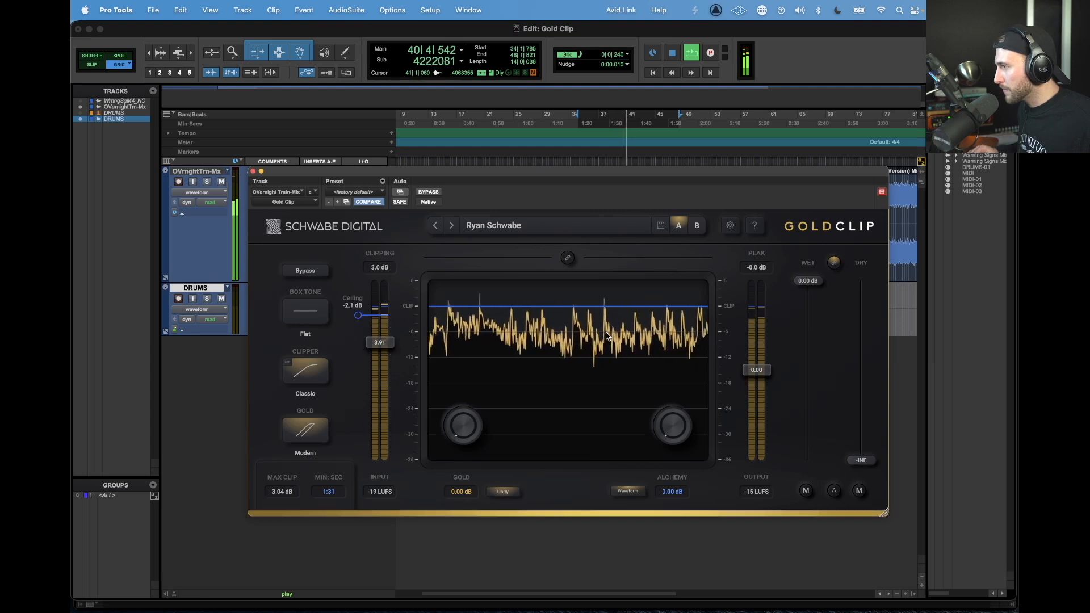
key("space")
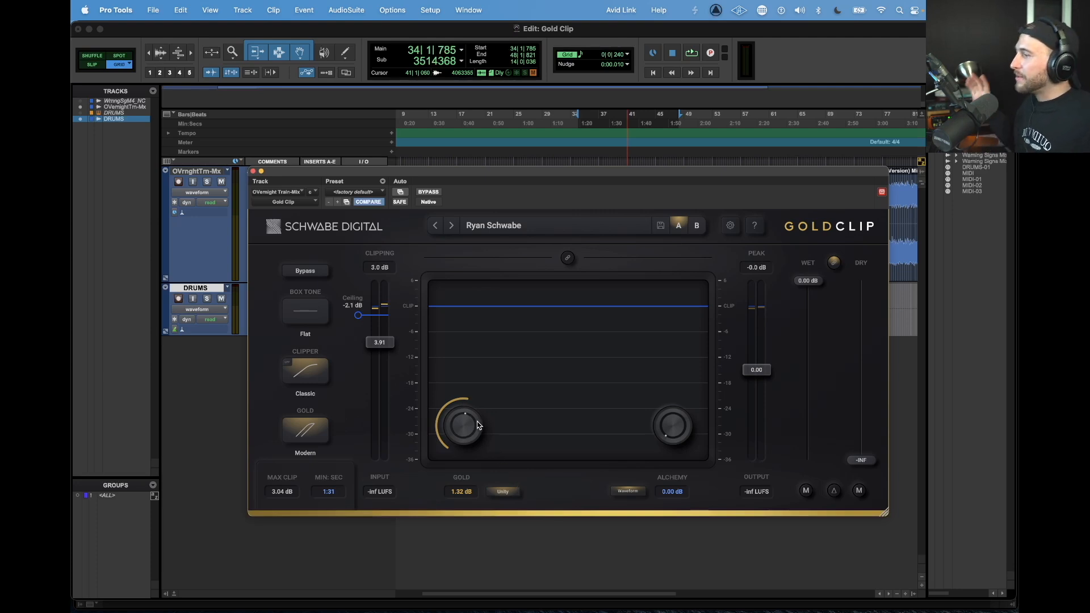
Try Gold at about 1.32 dB and its Classic mode, restoring 0 dB and Modern mode
left_click_drag(469, 427, 441, 524)
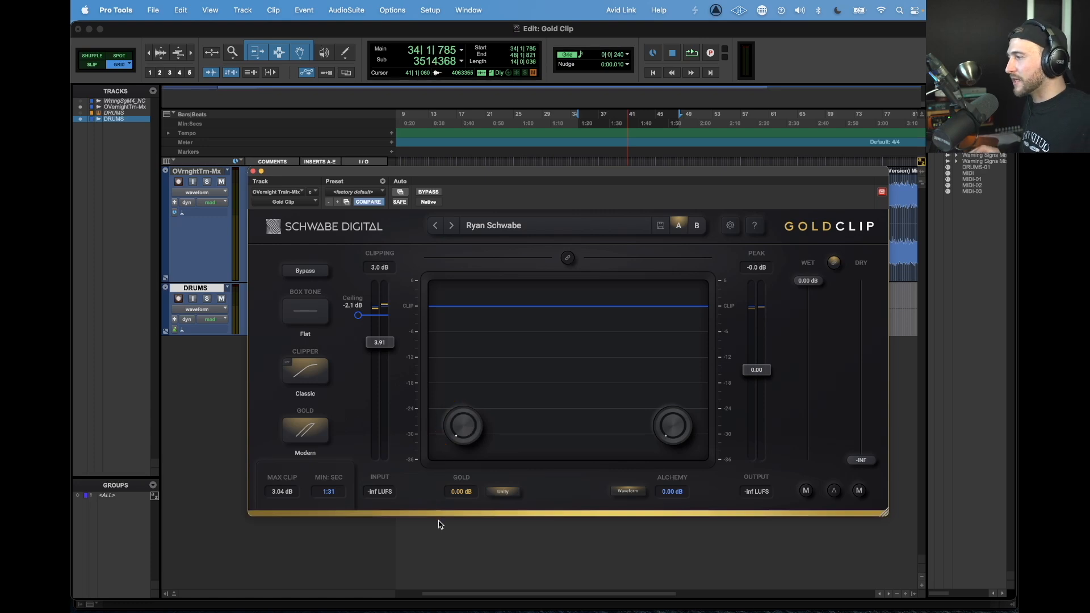
left_click(314, 431)
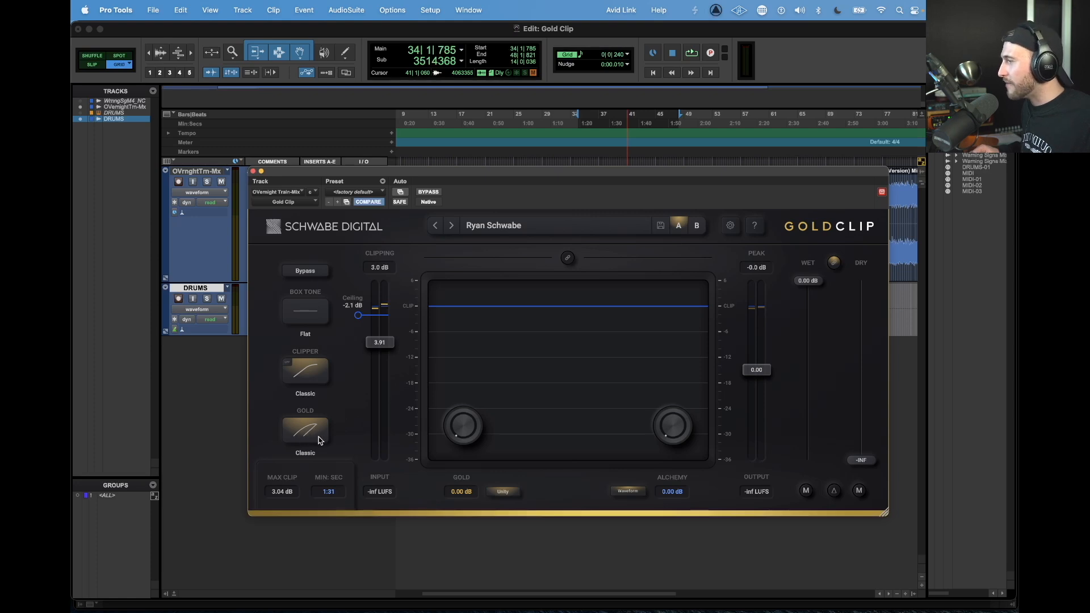
left_click(320, 438)
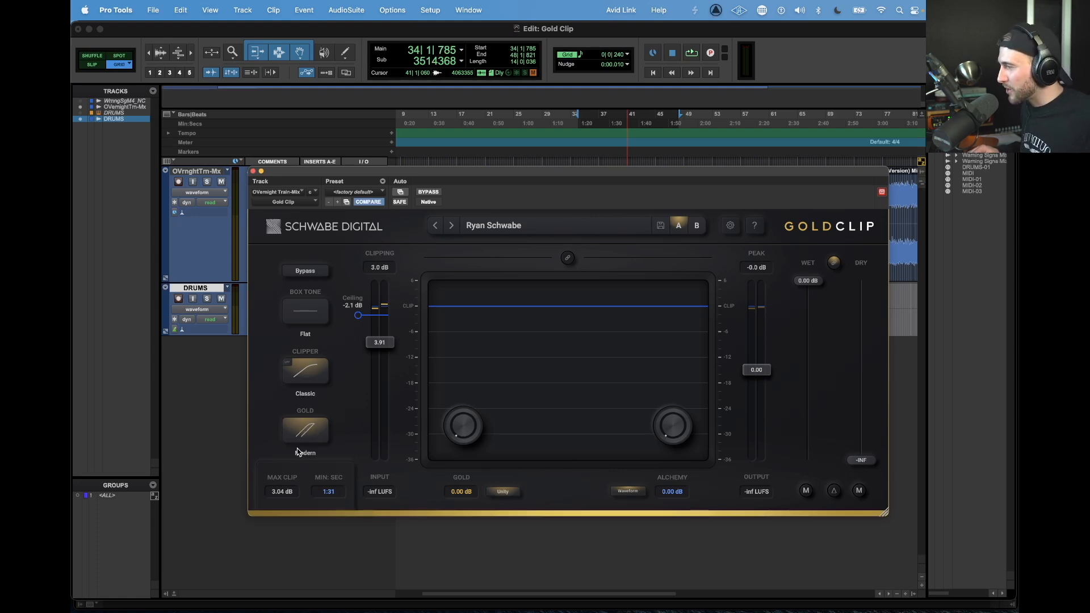
Audition the section with Gold at about 1.42 dB, and return Gold to 0 dB during playback for comparison
key("space")
left_click_drag(466, 438, 453, 384)
key("space")
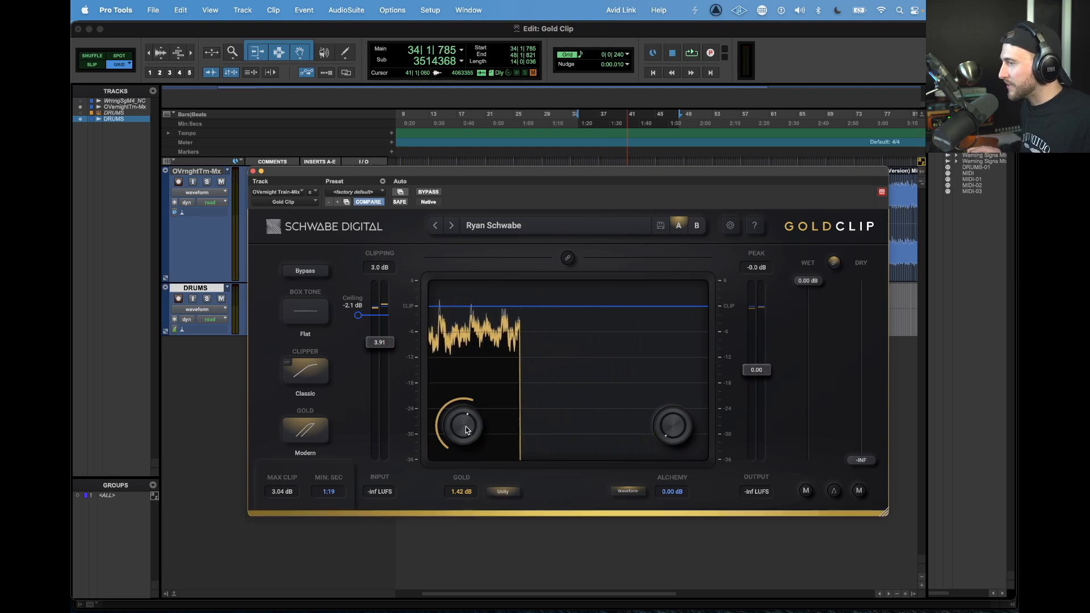
key("space")
left_click_drag(465, 427, 444, 506)
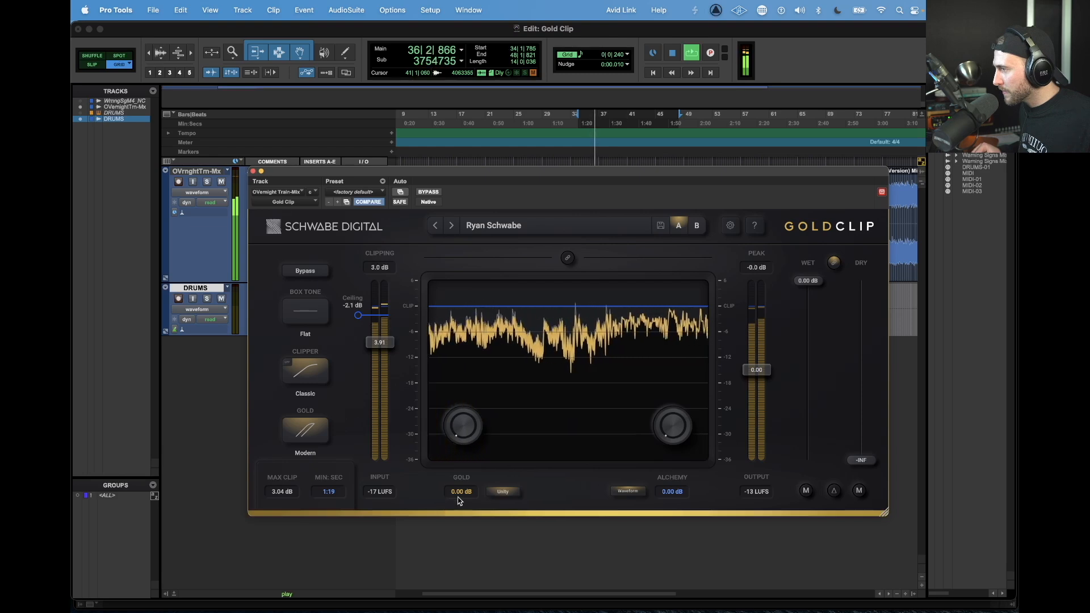
key("space")
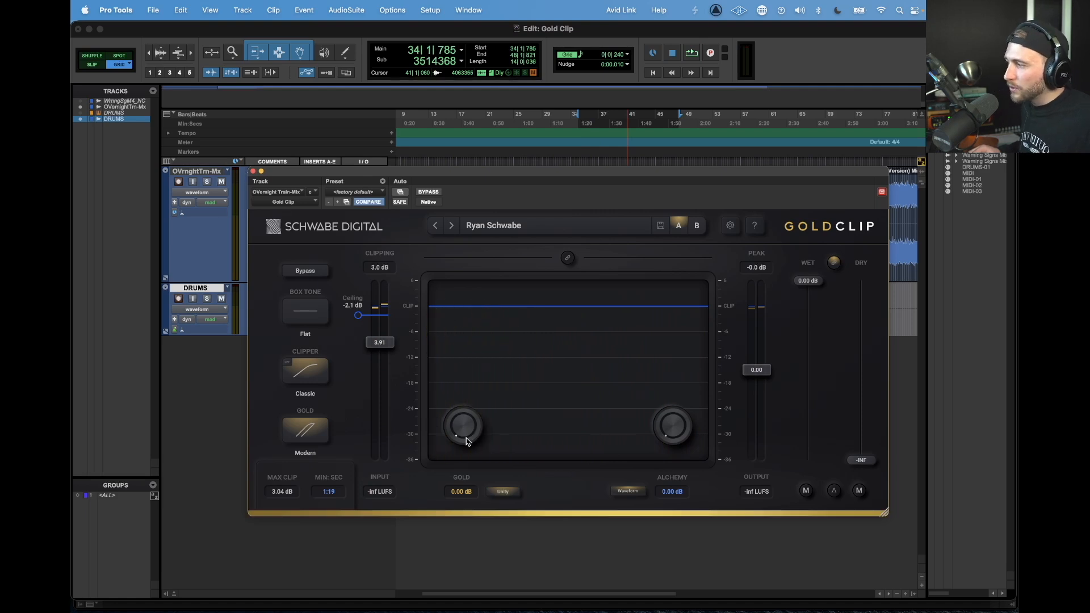
Audition the selected section with Gold raised to about 1.74 dB, and reduce Gold to about 1.6 dB with playback stopped
mouse_move(464, 431)
left_mouse_down()
mouse_move(462, 419)
mouse_move(453, 423)
left_mouse_up()
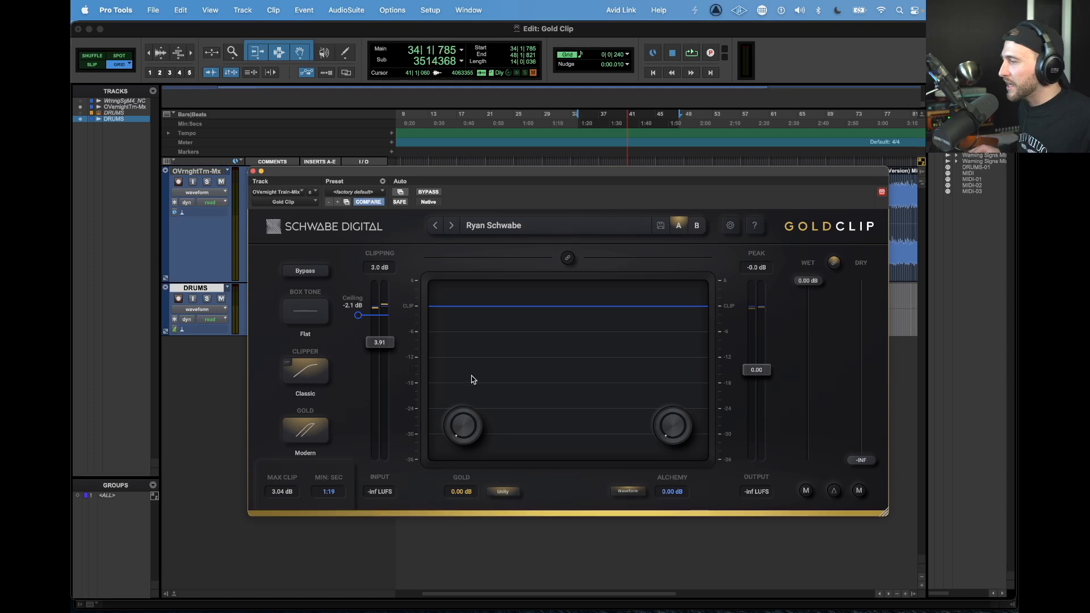
key("space")
left_click_drag(467, 431, 474, 365)
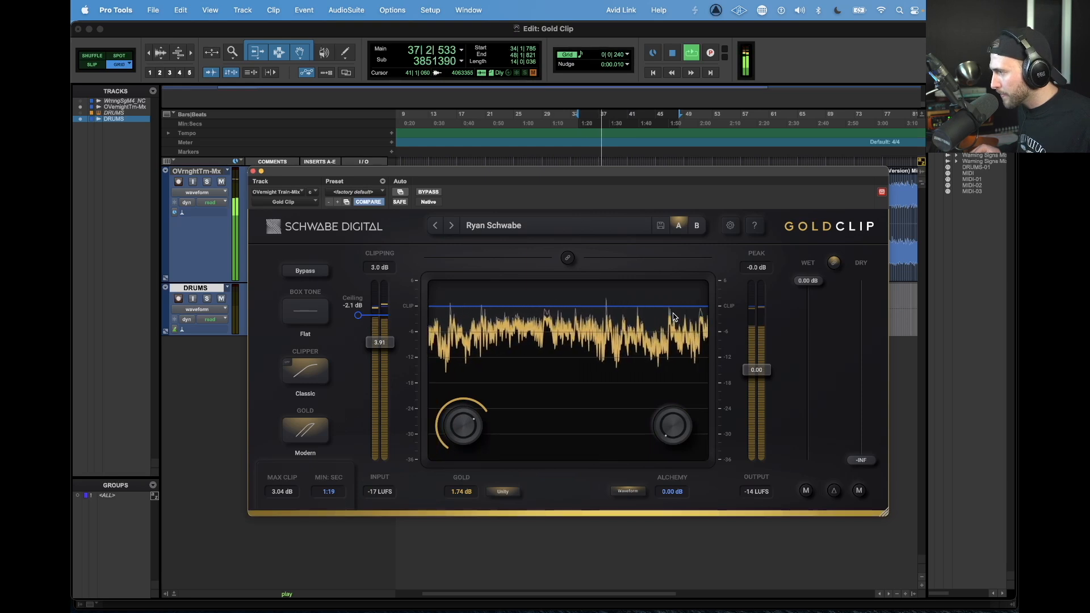
key("space")
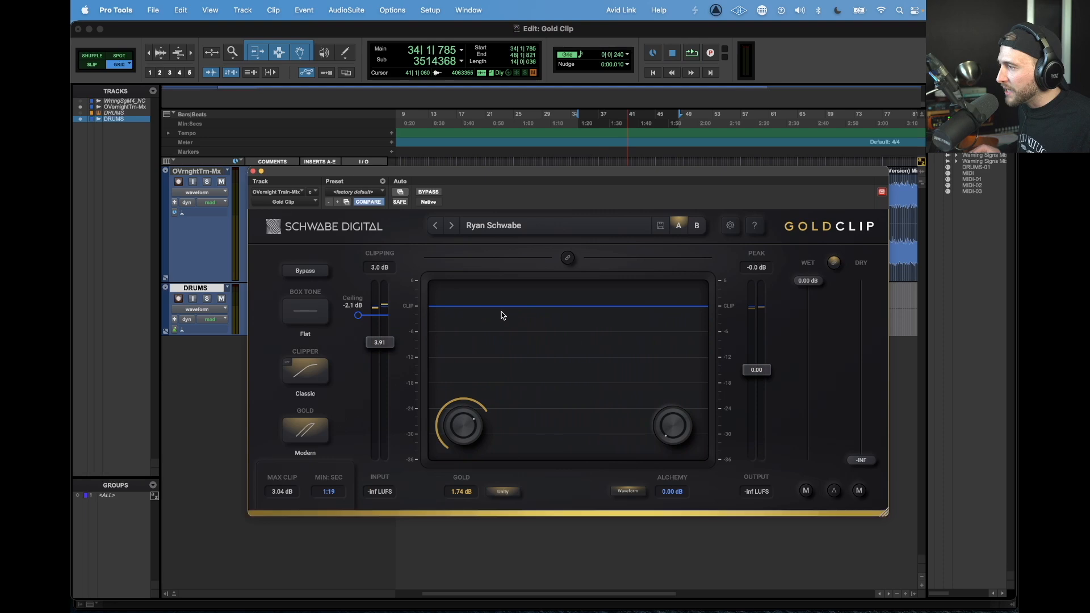
key("space")
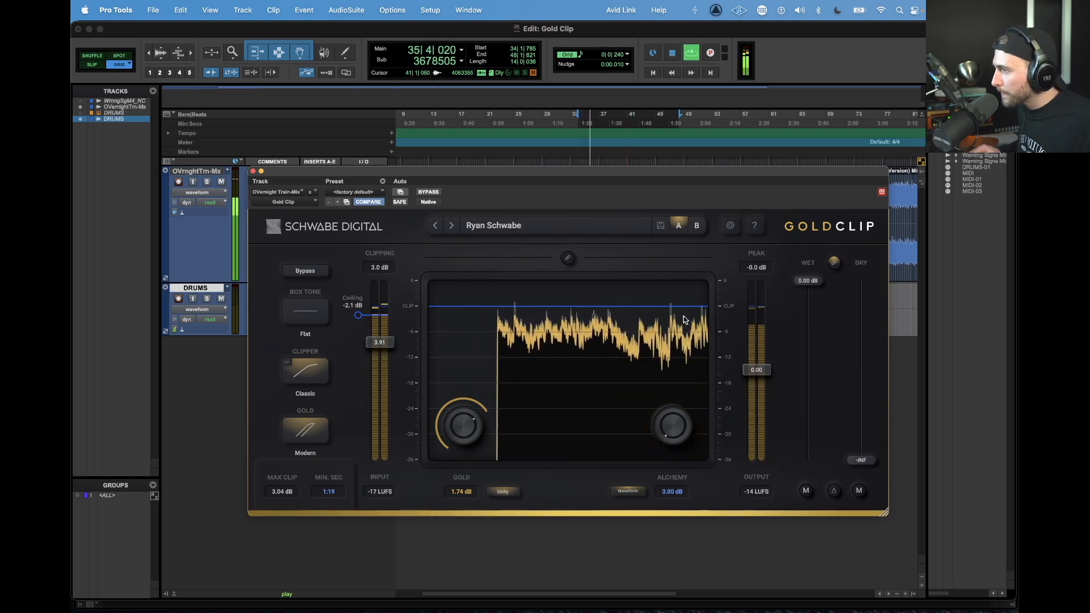
key("space")
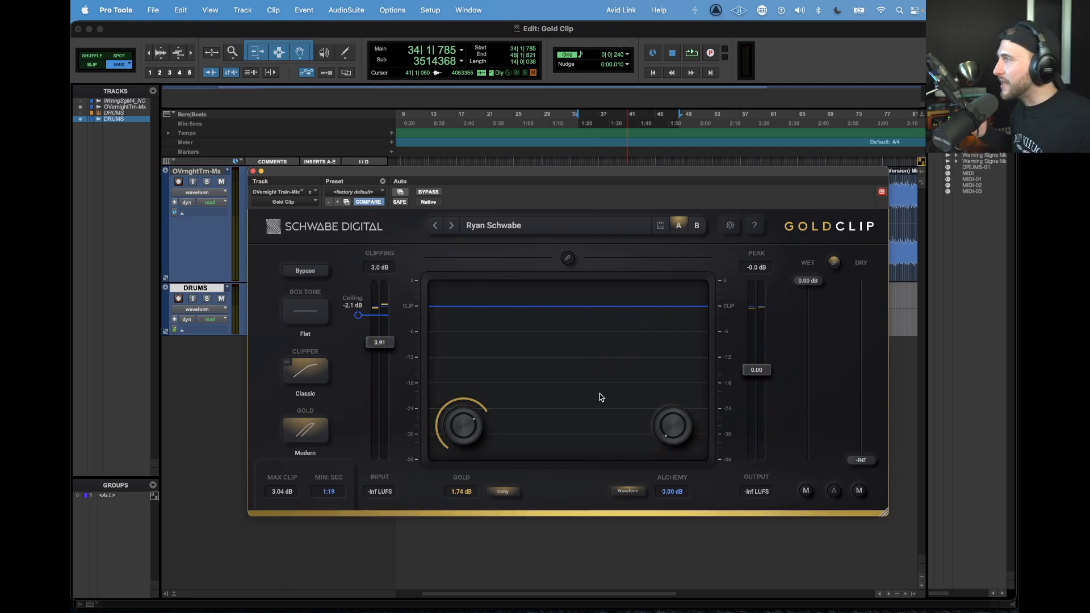
left_click_drag(460, 416, 473, 427)
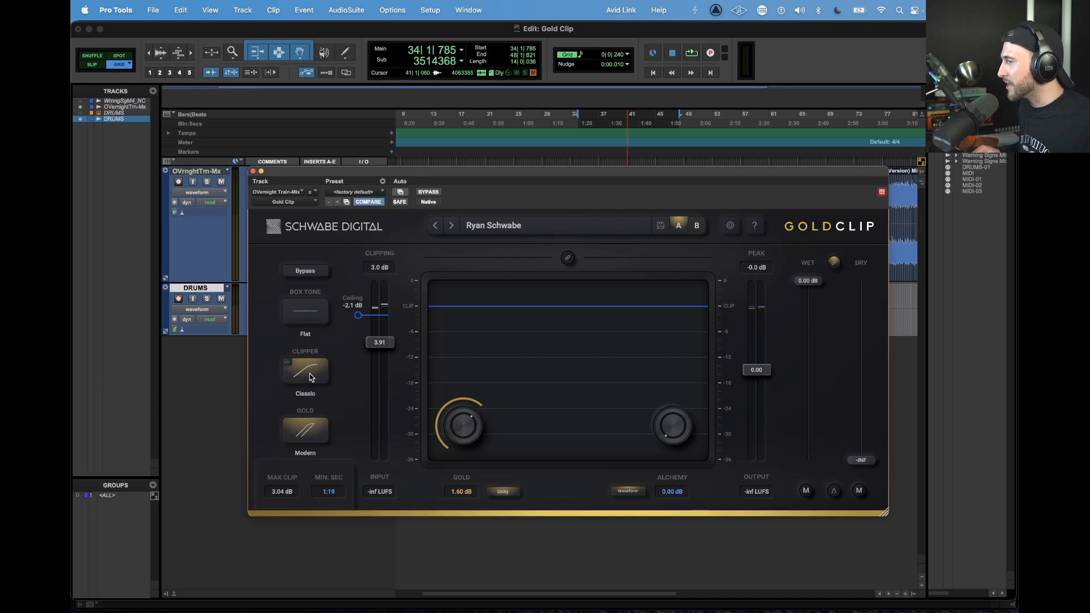
Compare the clipper's Classic, Modern and Hard modes while playing back the selected section
key("space")
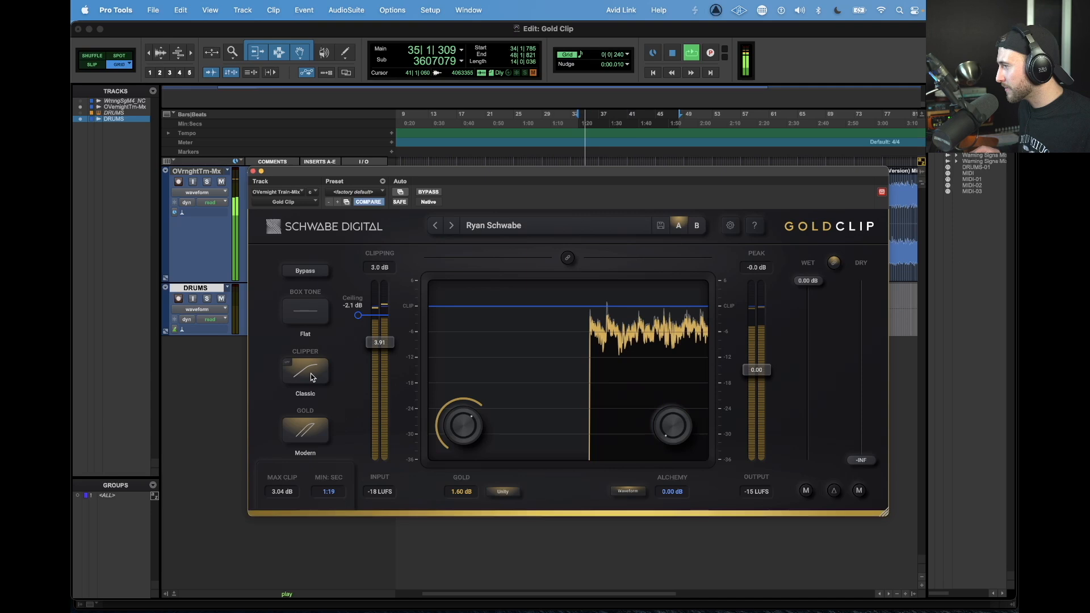
left_click(312, 374)
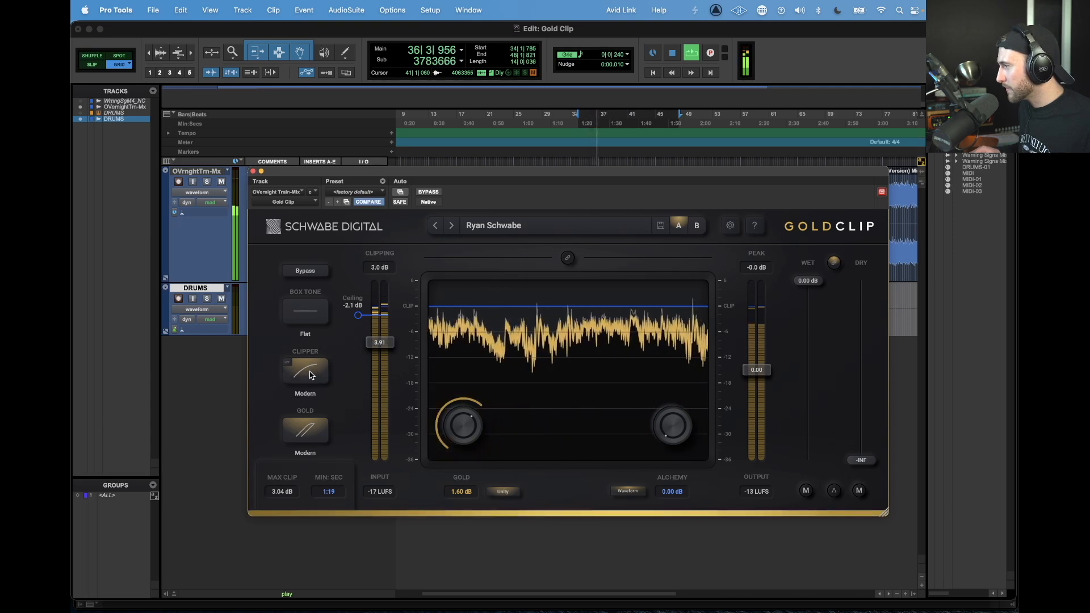
left_click(307, 380)
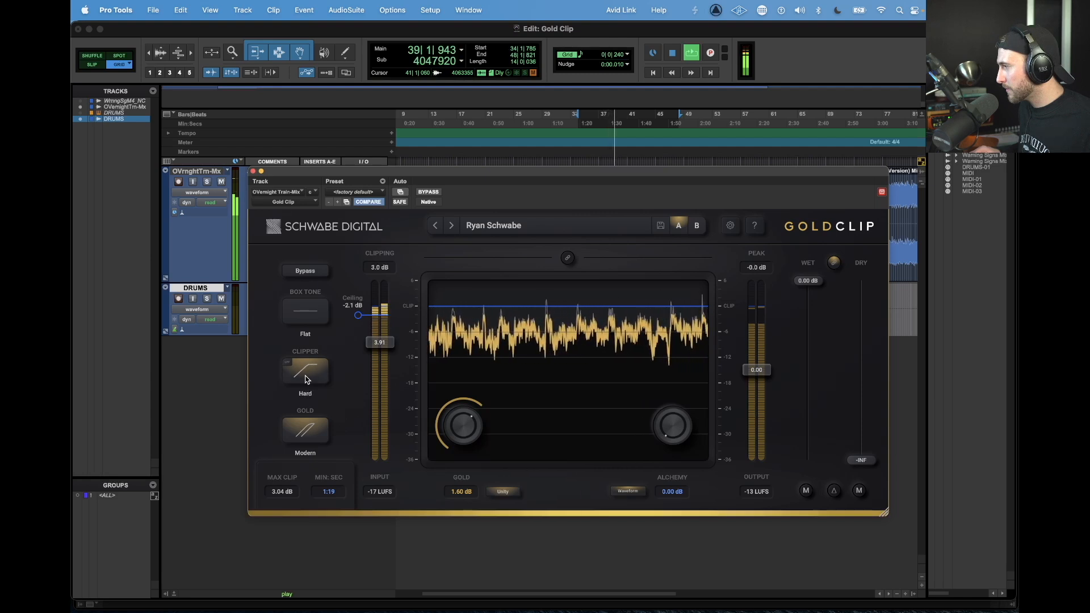
left_click(306, 380)
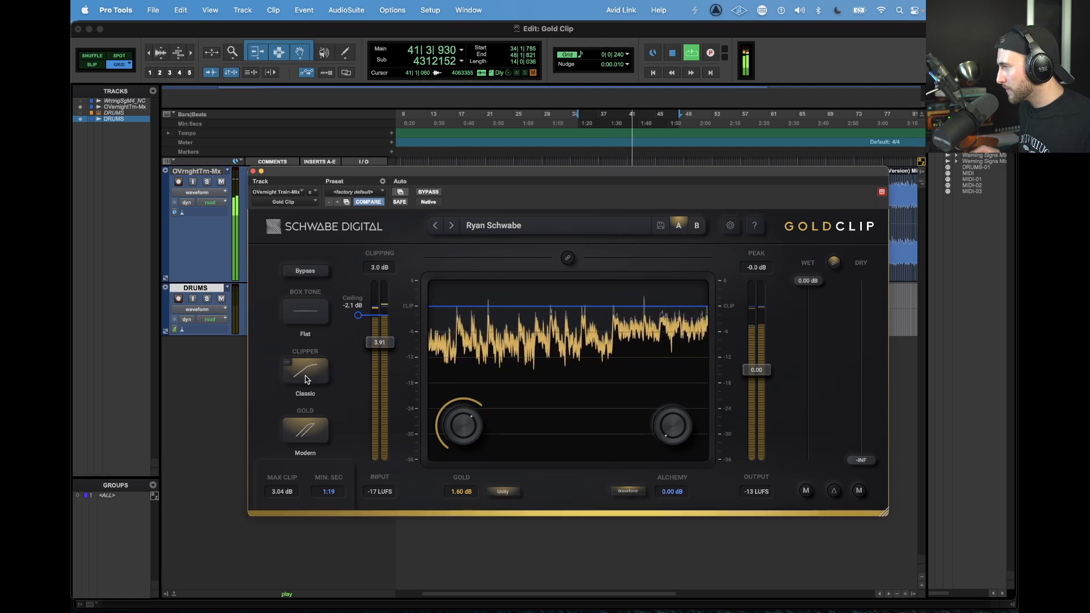
left_click(307, 379)
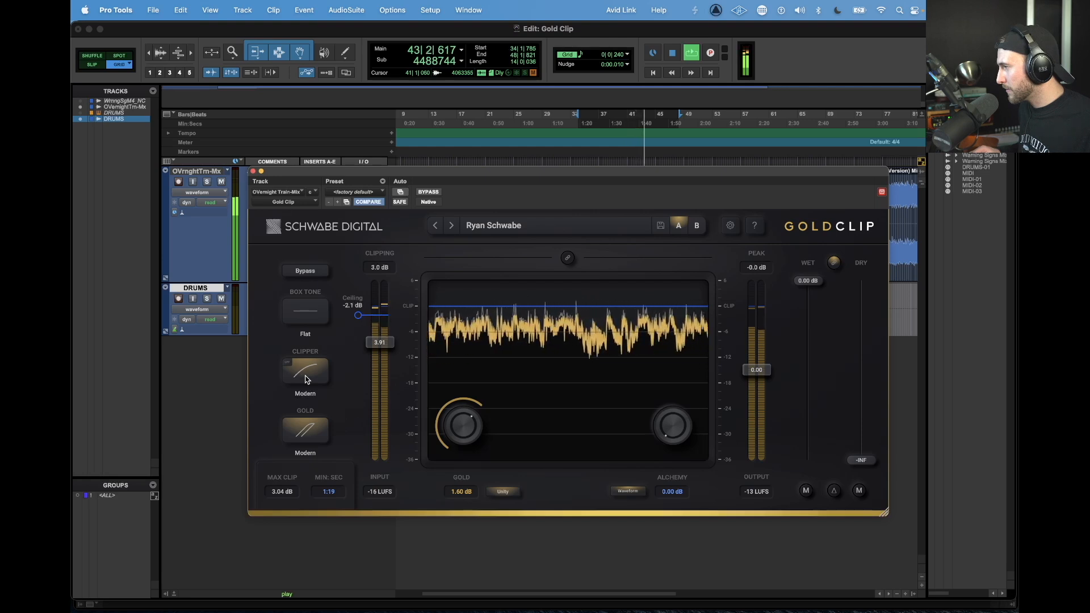
left_click(306, 380)
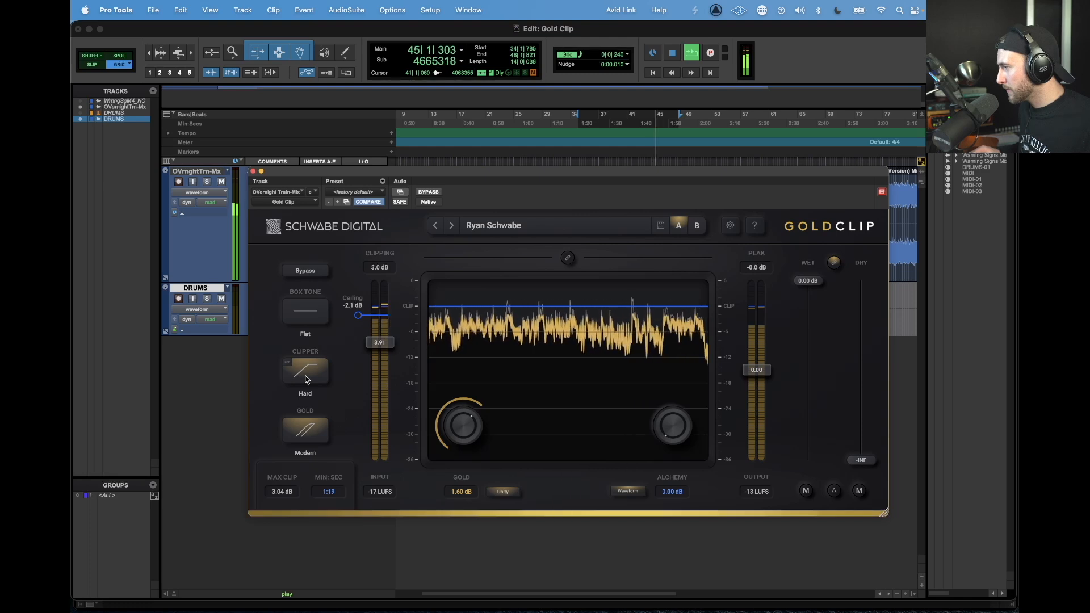
key("space")
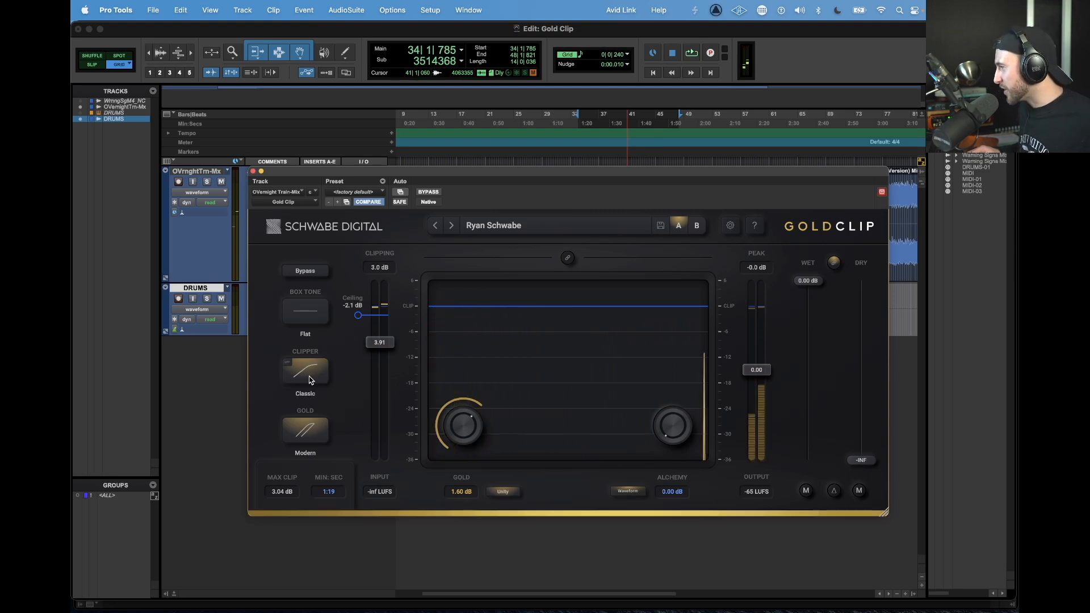
Cycle the clipper through Modern and Hard back to Classic, and switch Gold to Classic mode and back to Modern with playback stopped
left_click(312, 373)
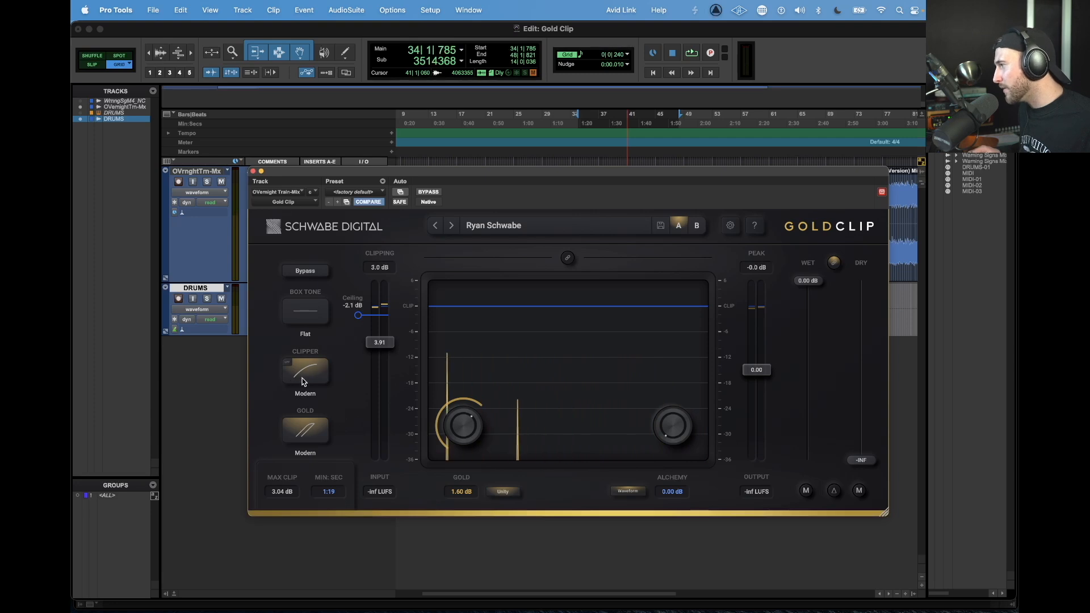
left_click(316, 372)
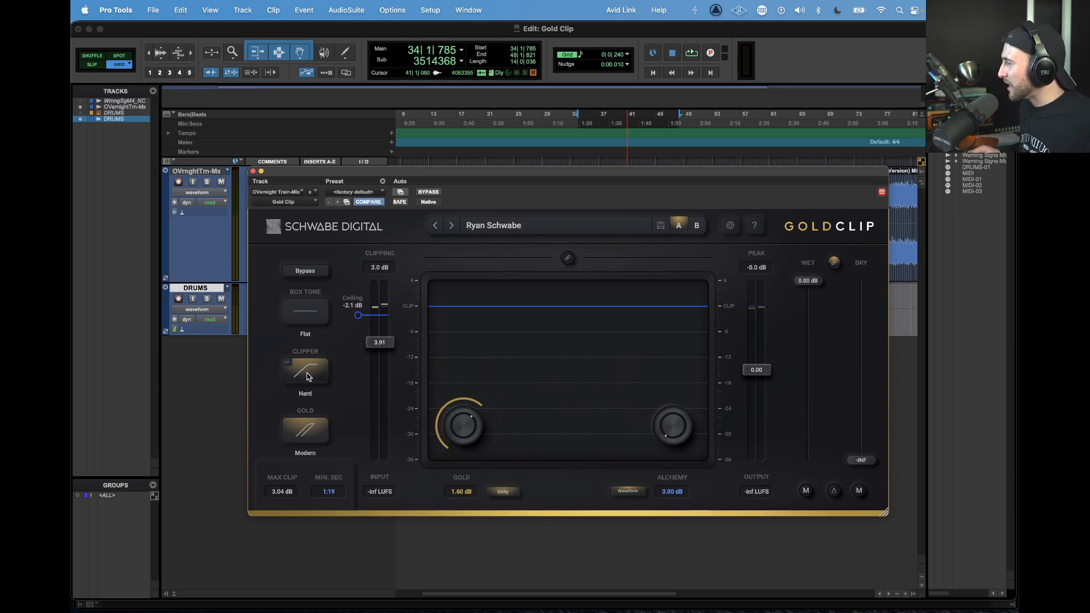
left_click(308, 375)
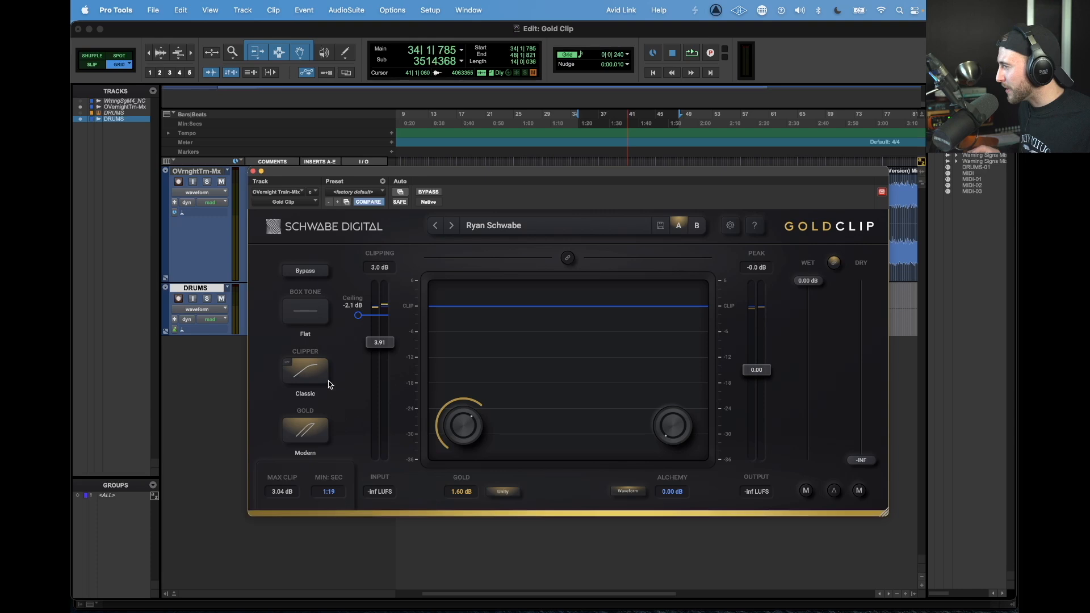
left_click(327, 436)
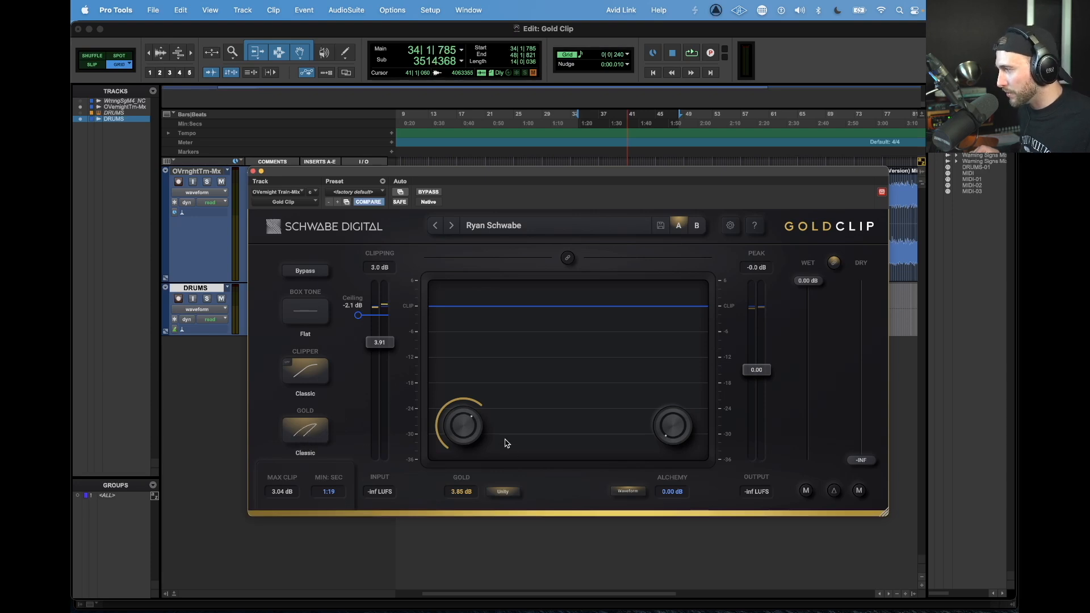
left_click(316, 437)
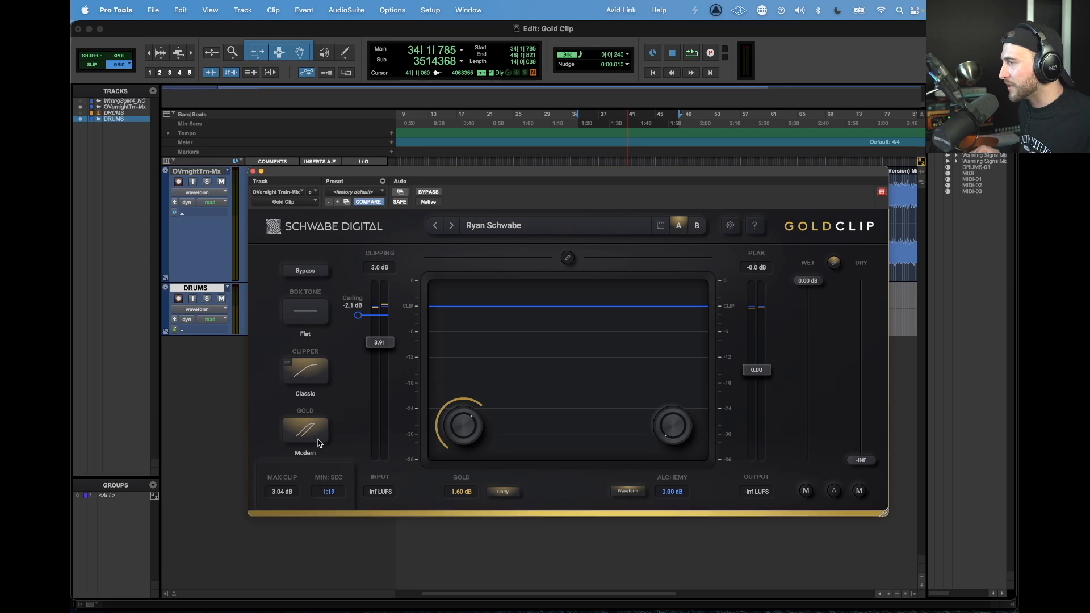
Play back the section and alternate Gold between Modern and Classic modes to compare them
key("space")
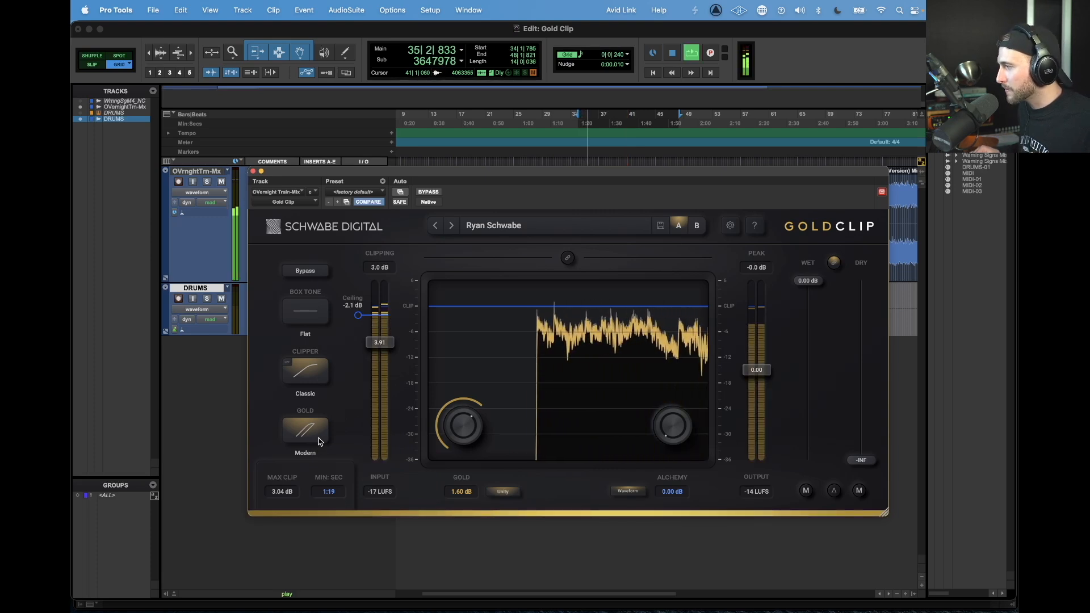
left_click(319, 441)
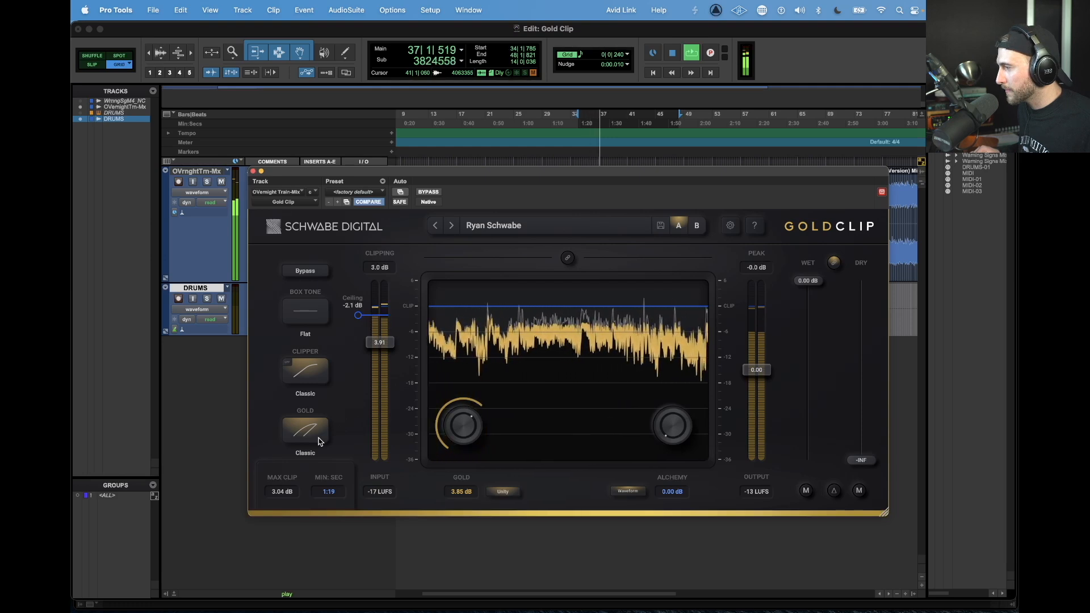
left_click(319, 441)
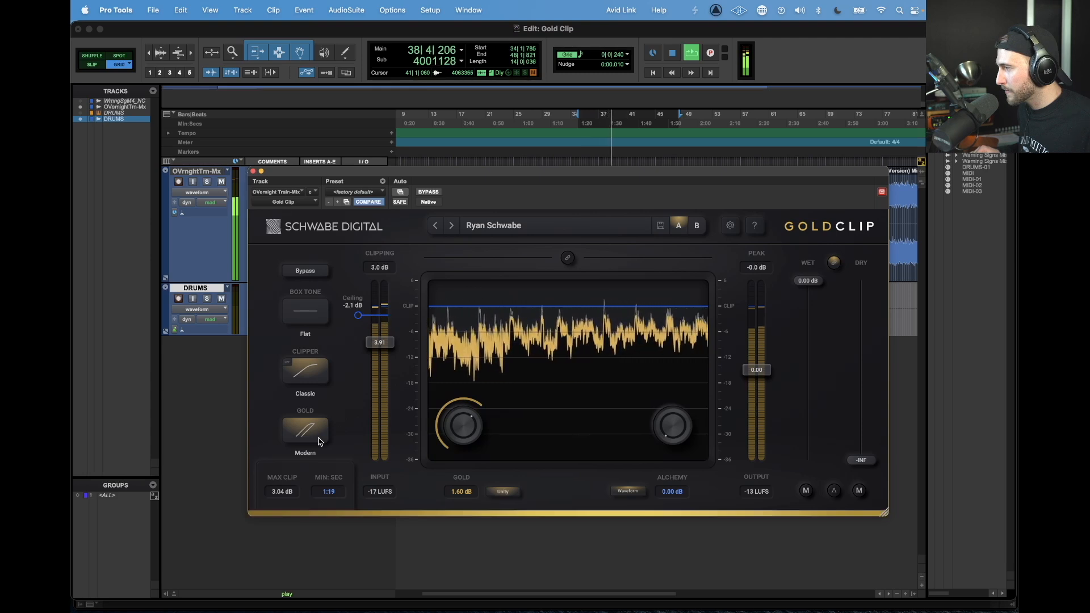
left_click(319, 441)
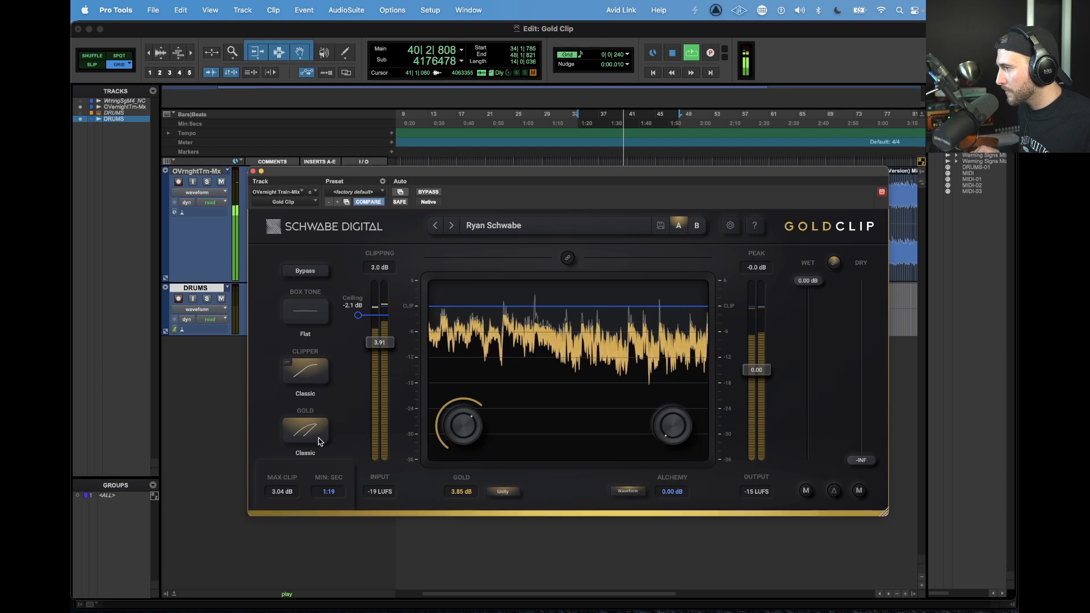
key("space")
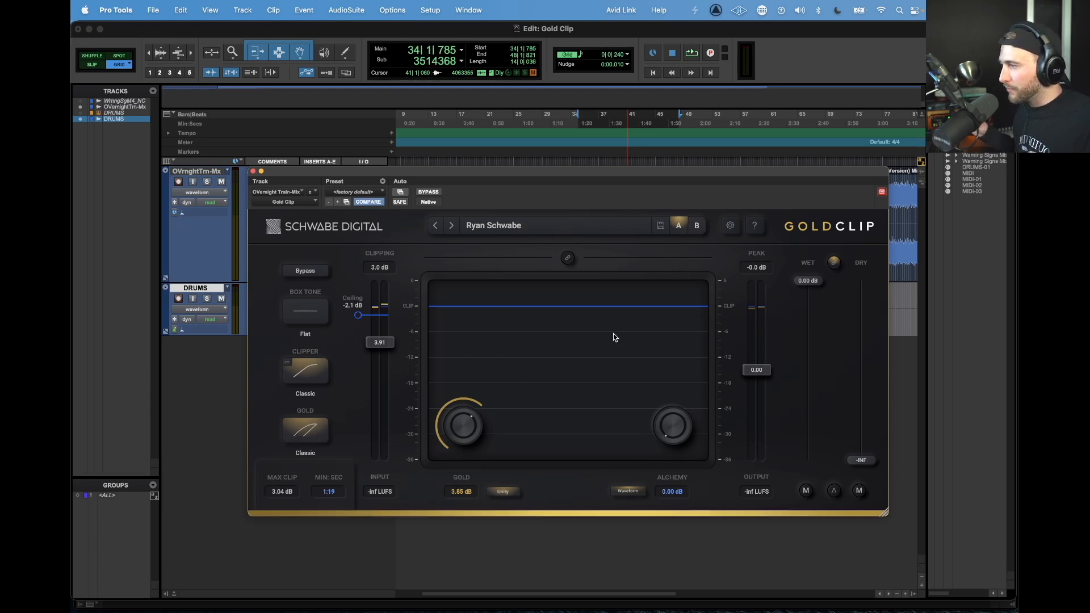
Start from Gold's Modern mode and compare it with Classic again during playback, leaving Classic selected
left_click(318, 435)
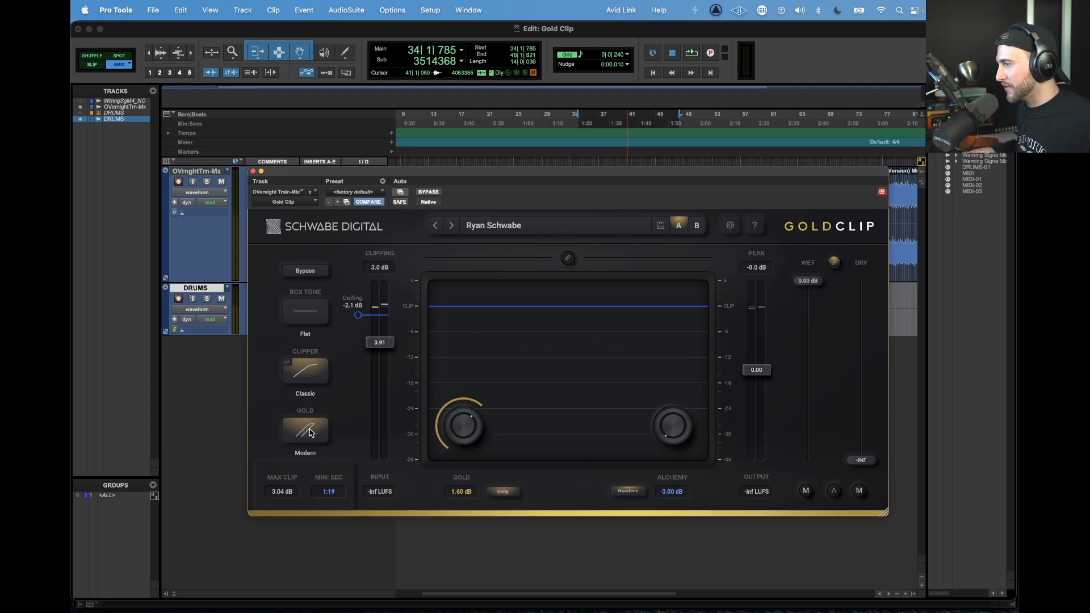
key("space")
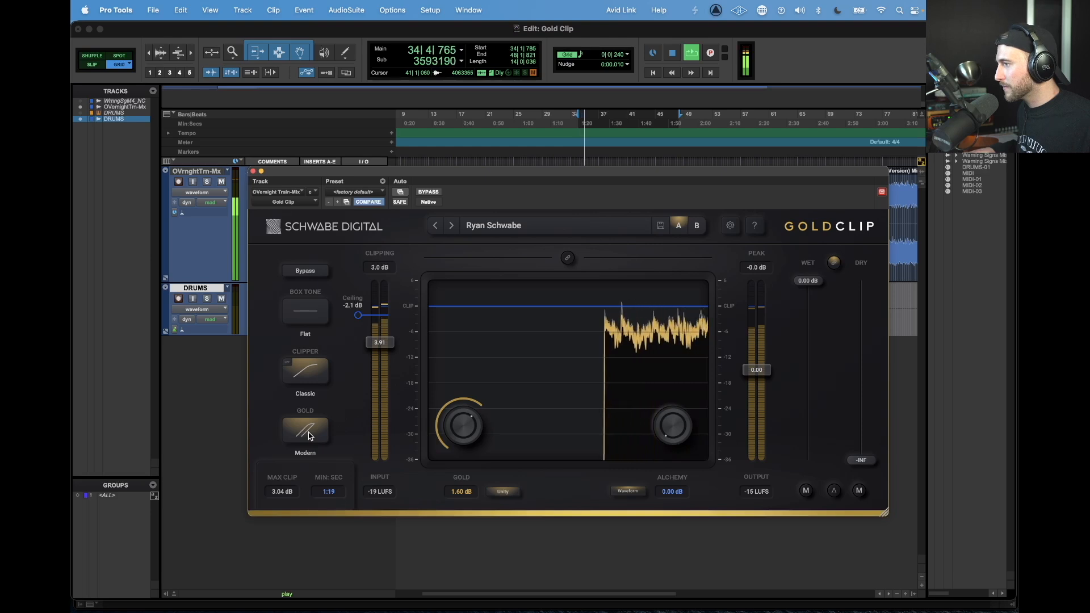
left_click(310, 436)
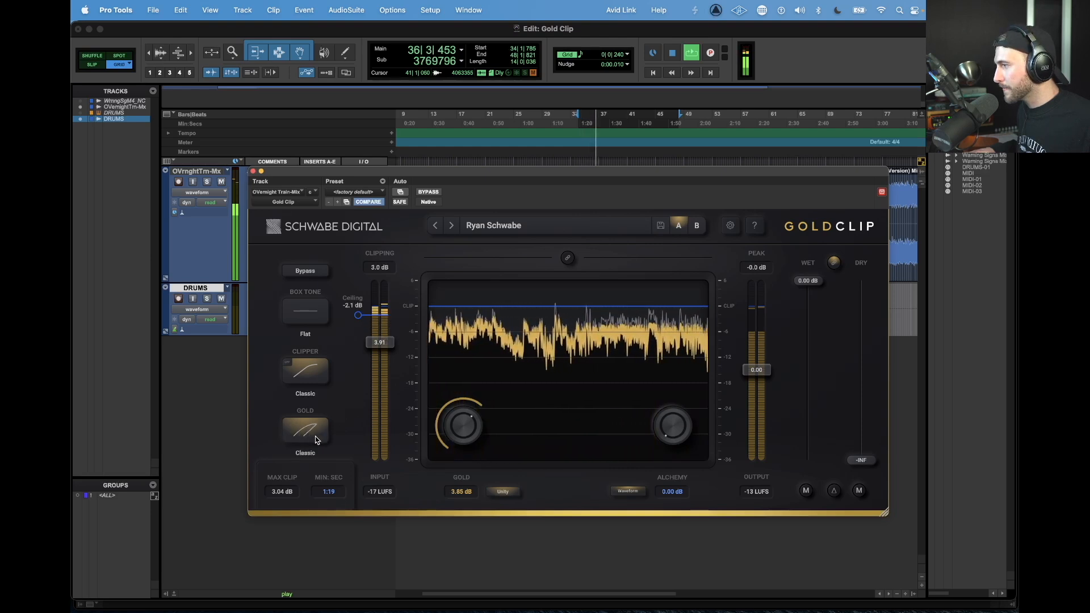
left_click(315, 436)
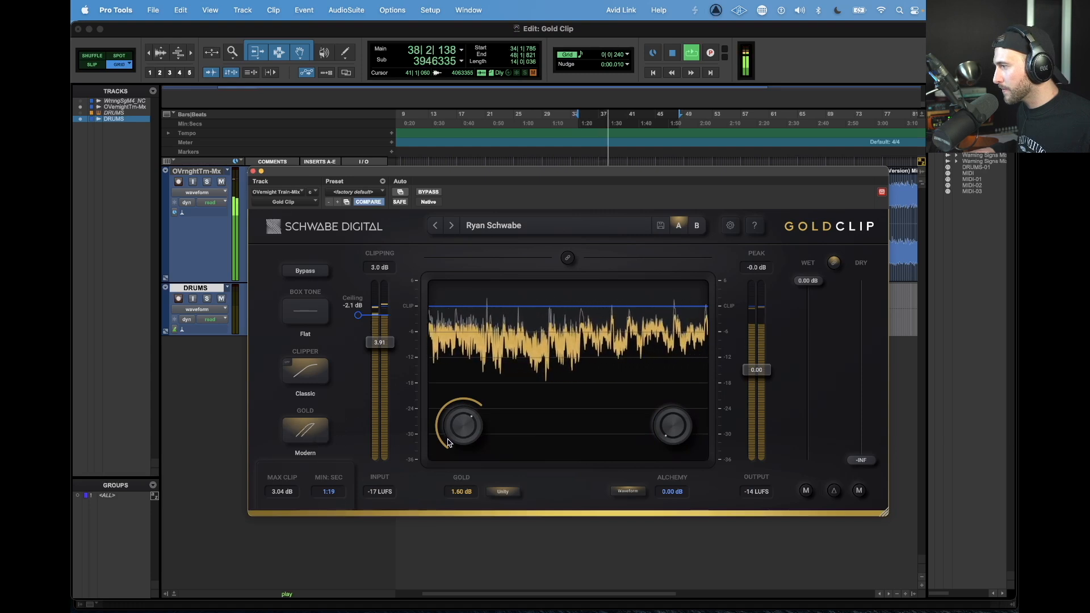
left_click(309, 437)
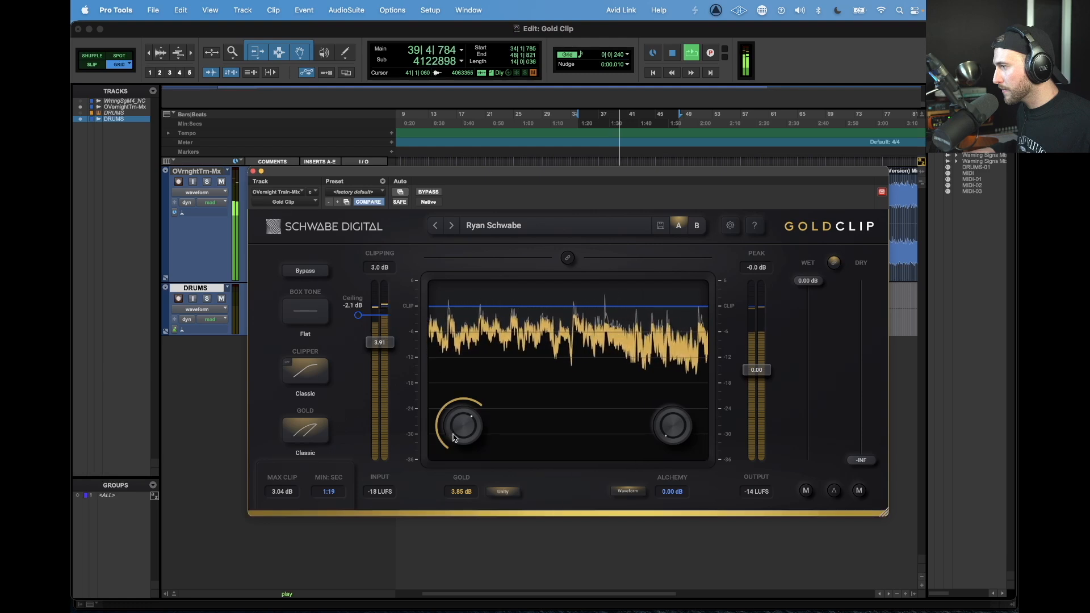
Raise Gold to about 4.56 dB in Classic mode during playback, checking Modern mode before returning to Classic and stopping
left_click_drag(449, 435, 452, 433)
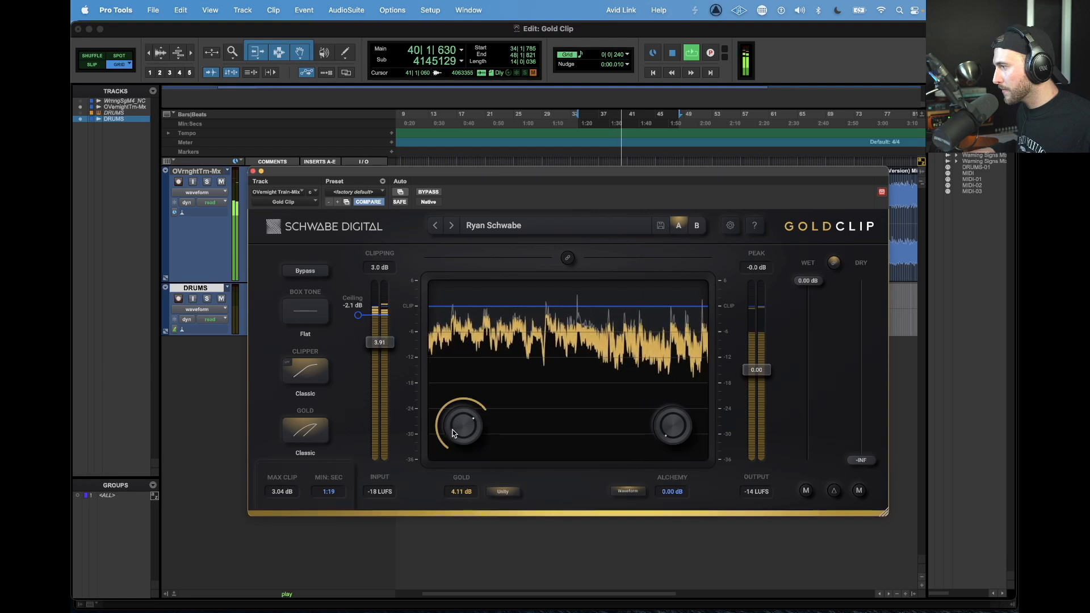
left_click(305, 438)
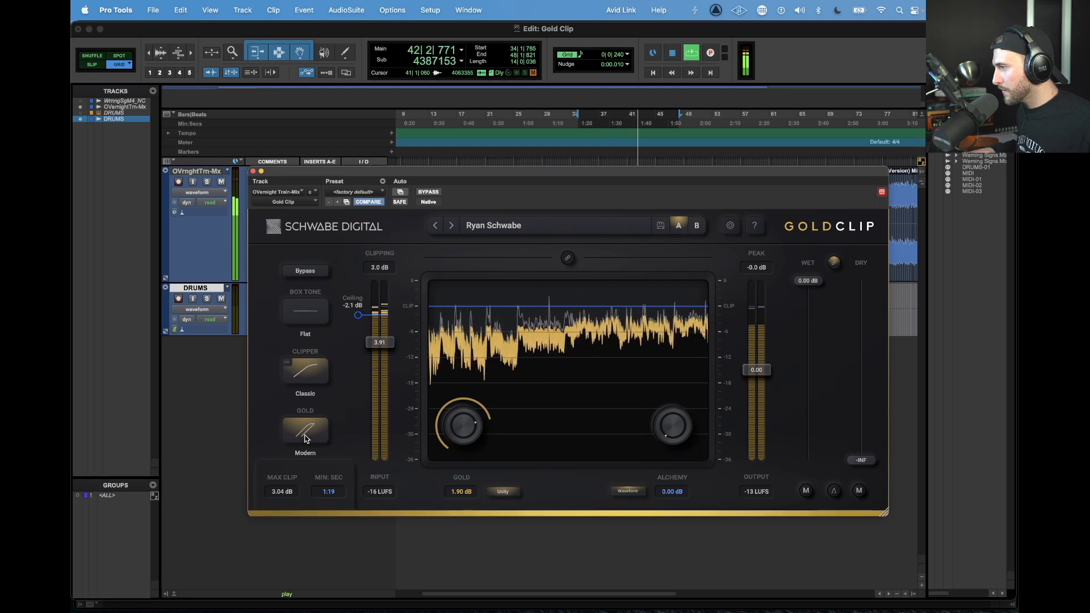
left_click(305, 438)
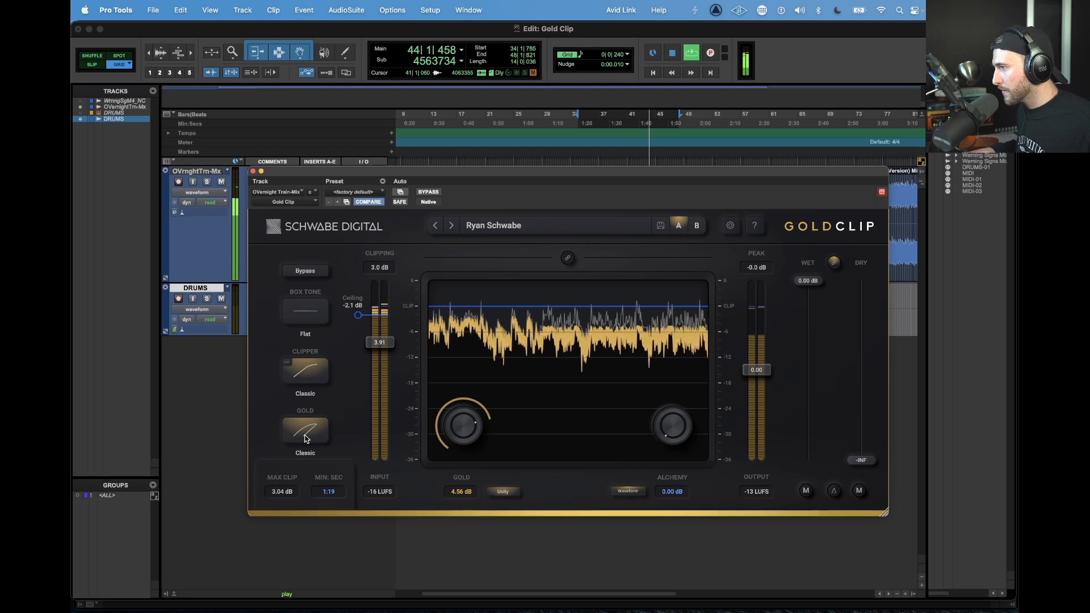
key("space")
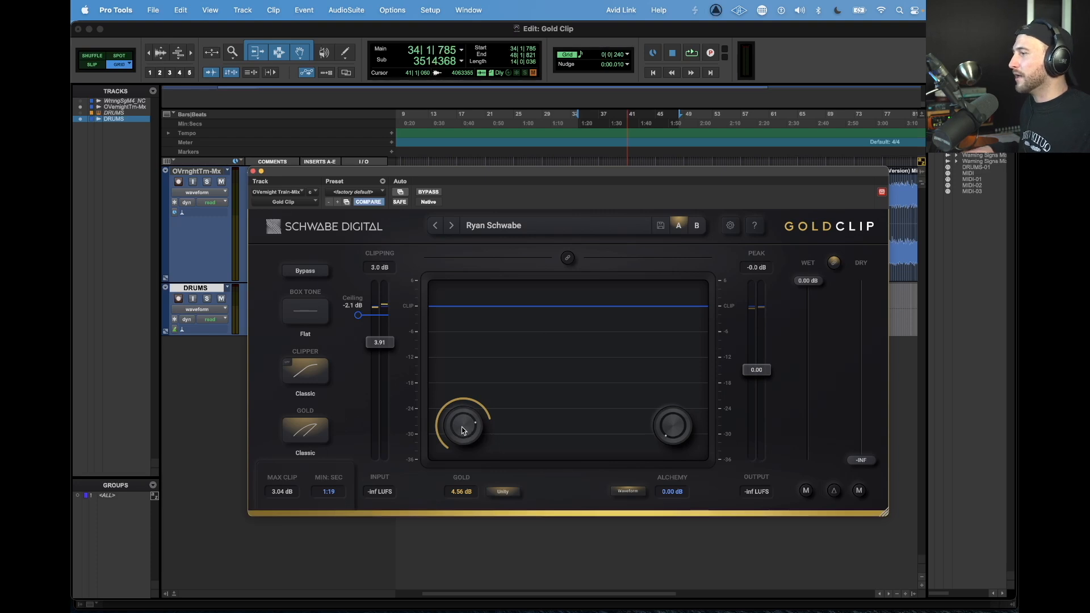
Lower Gold to about 3.76 dB, and audition Alchemy at 1 dB before reducing it to about 0.53 dB
left_click_drag(461, 427, 713, 462)
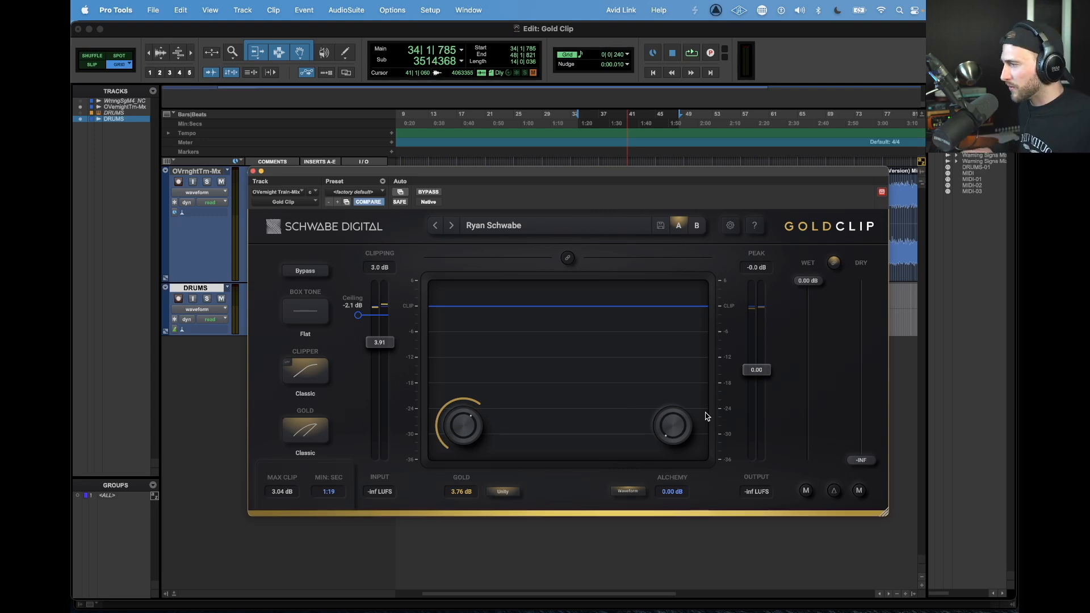
key("space")
left_click_drag(676, 433, 684, 334)
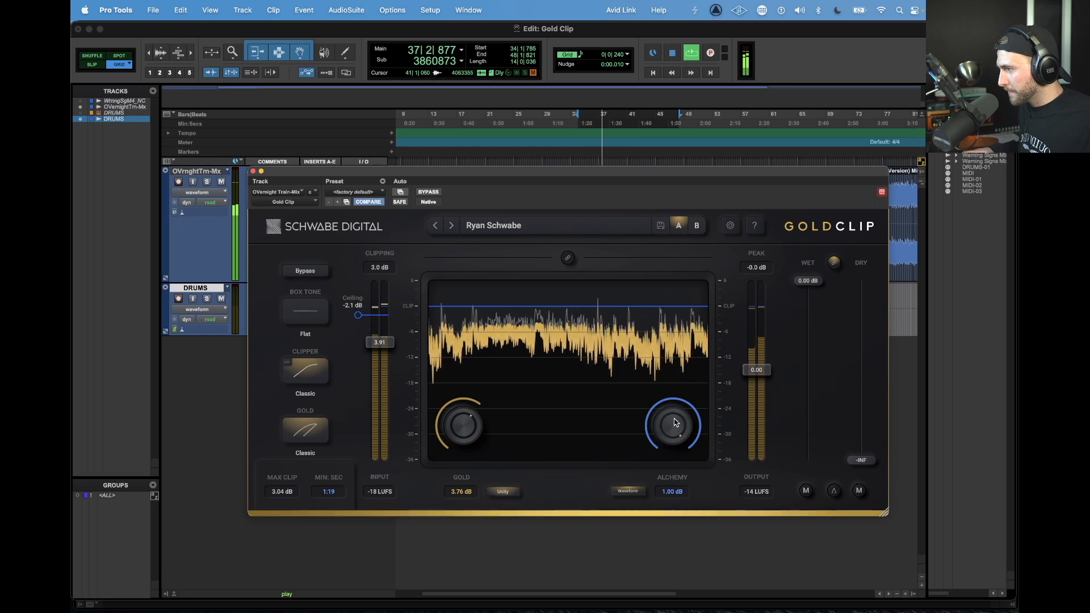
left_click_drag(675, 423, 693, 480)
key("space")
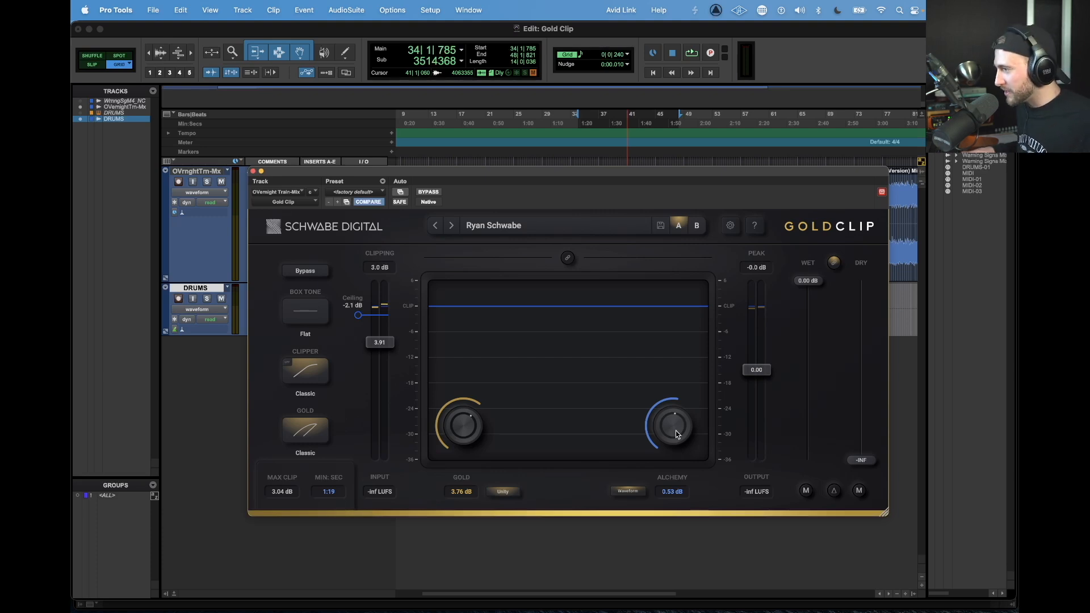
Lower Alchemy to 0.51 dB, and audition Box Tone in Modern mode before switching it to Flat during playback
left_click_drag(671, 438, 662, 440)
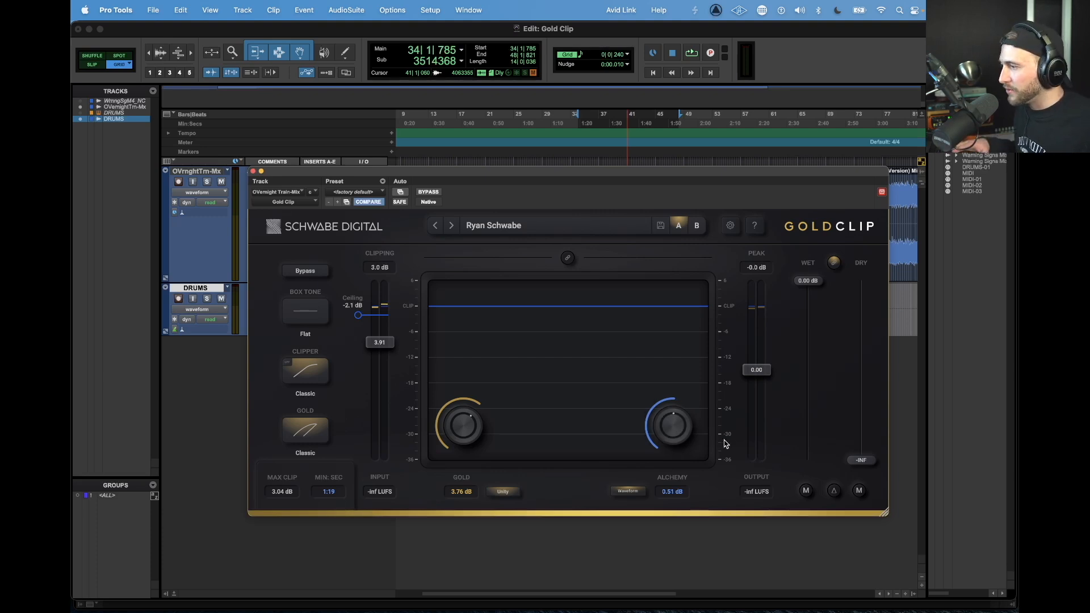
left_click(311, 321)
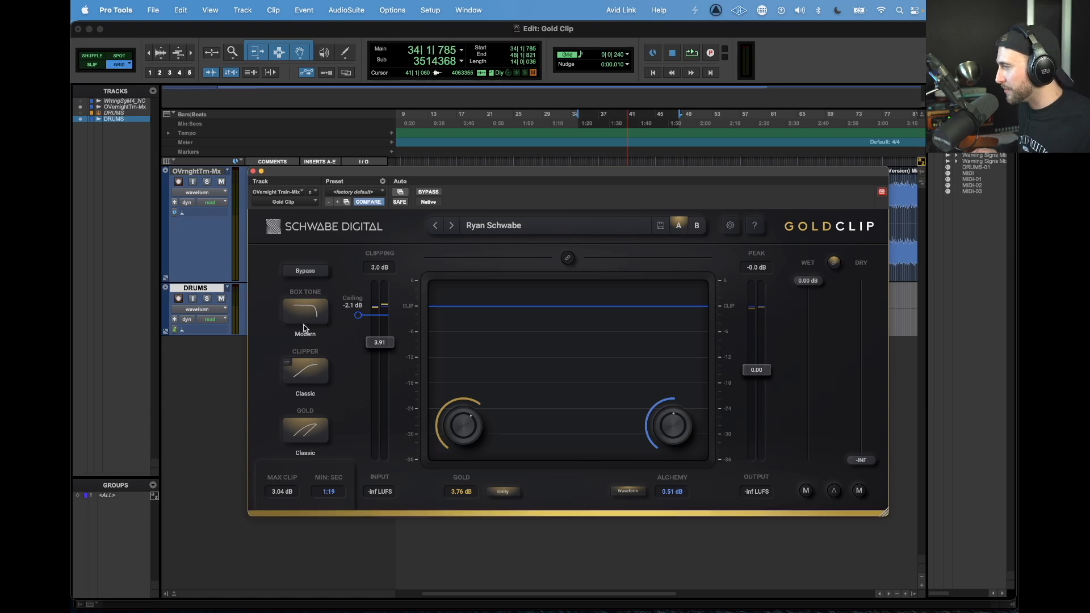
key("space")
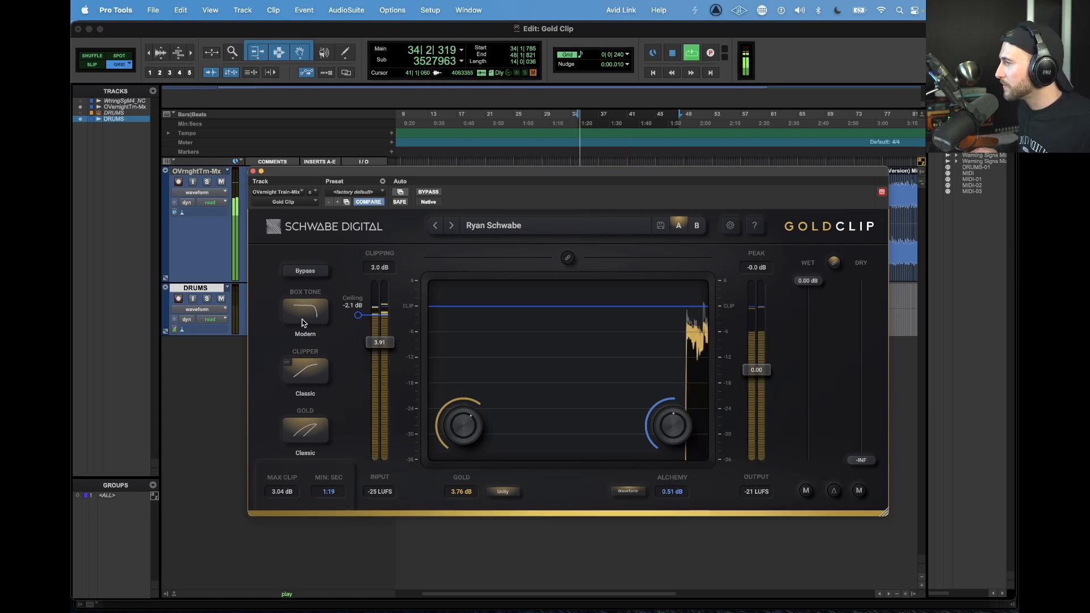
left_click(303, 319)
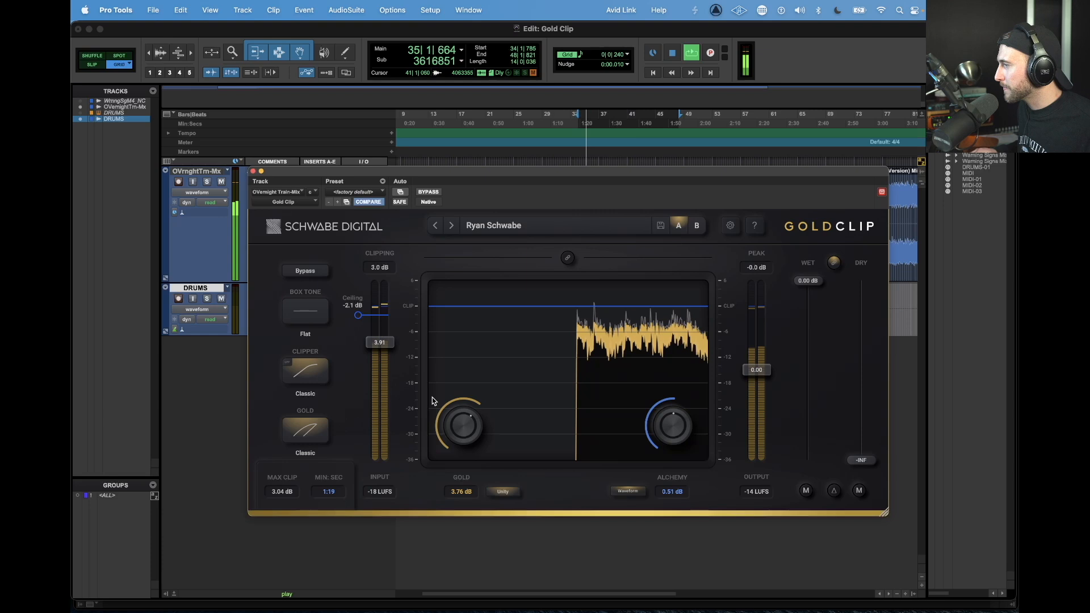
Lower Gold to 3.45 dB and cycle Box Tone through Classic, Modern and Flat during playback, finishing on Modern and stopping
left_click(306, 314)
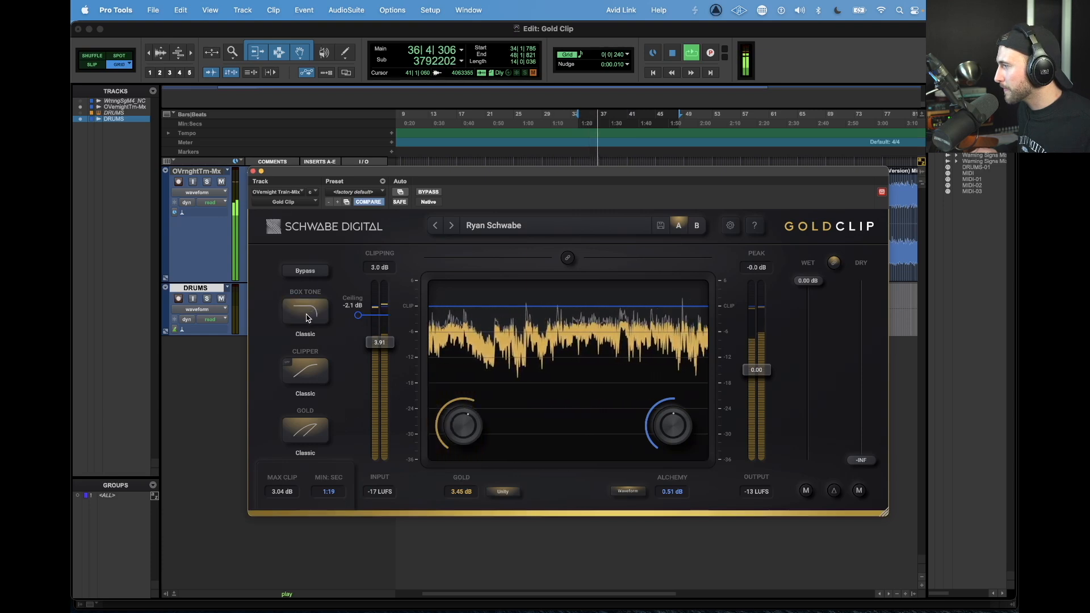
left_click(305, 316)
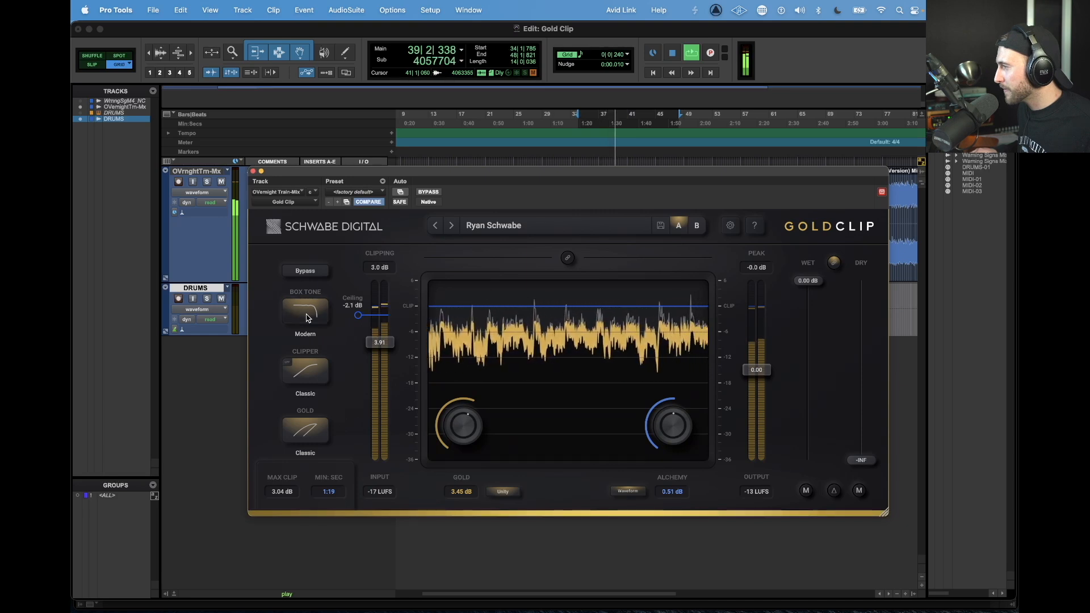
left_click(306, 317)
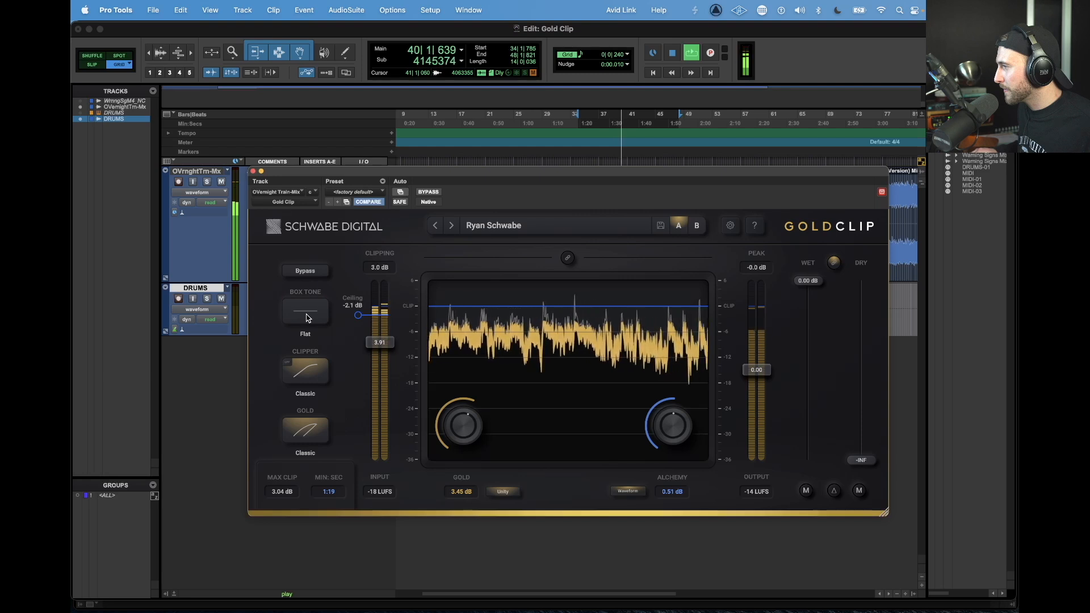
left_click(306, 316)
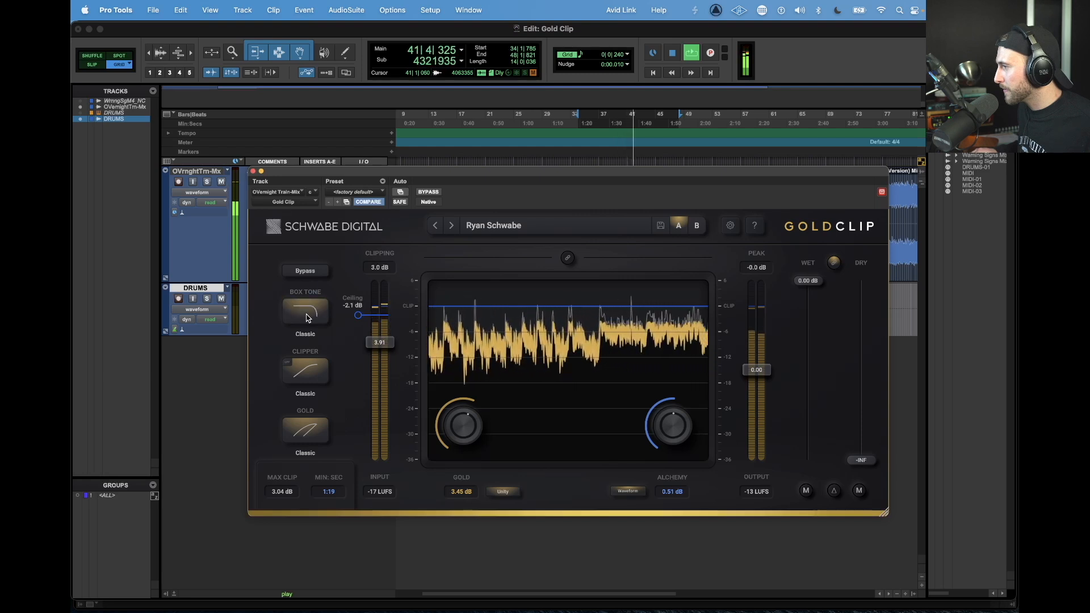
left_click(307, 316)
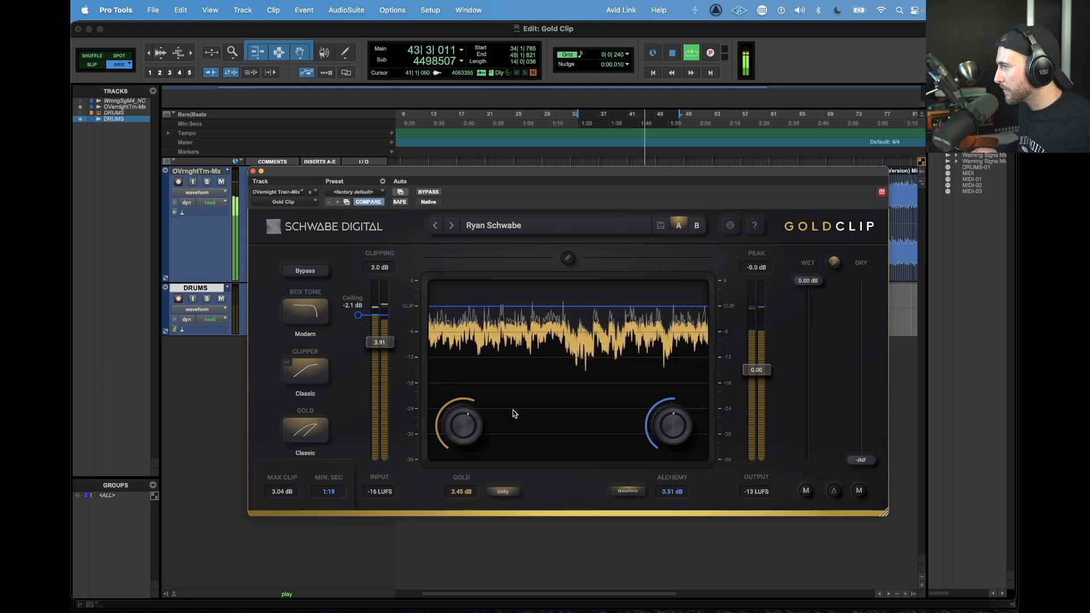
key("space")
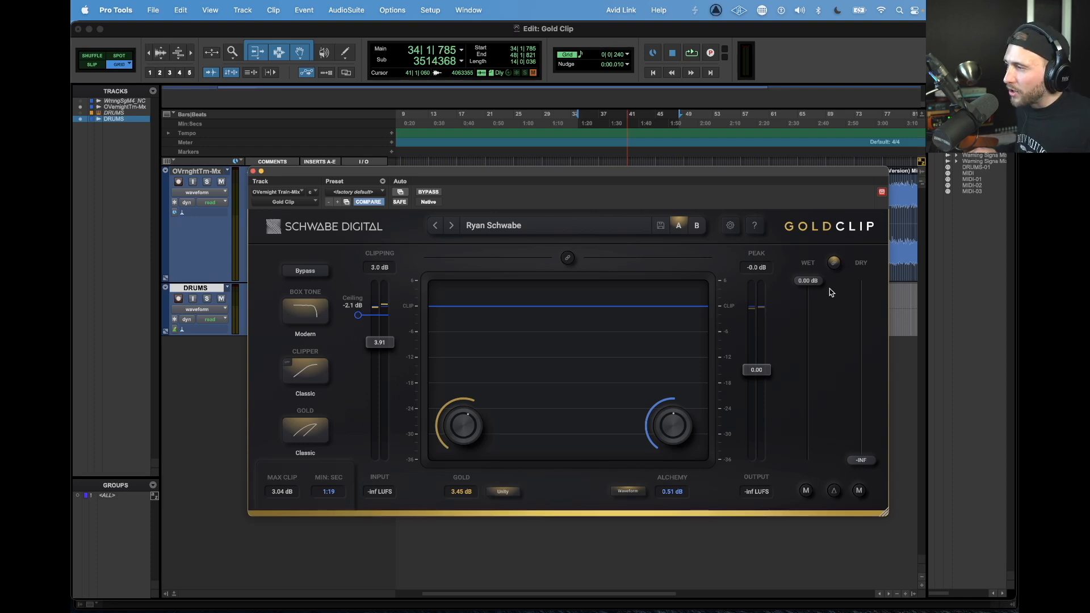
Play the section and lower the linked wet level to -2.05 dB, bringing the dry signal to -13.55 dB
key("space")
mouse_move(819, 287)
left_mouse_down()
mouse_move(812, 493)
mouse_move(805, 280)
mouse_move(805, 318)
left_mouse_up()
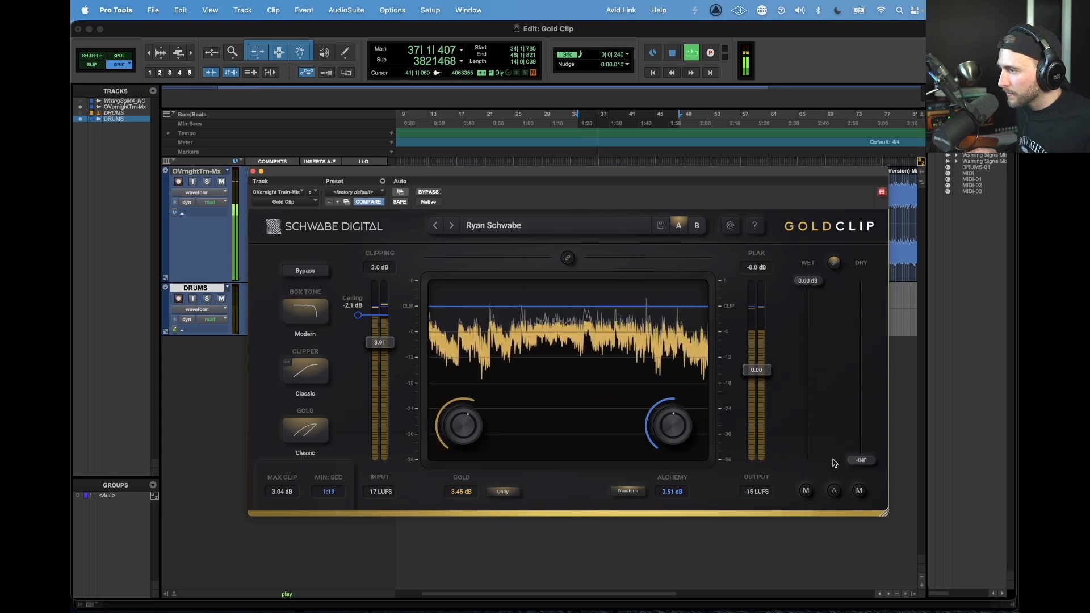
key("space")
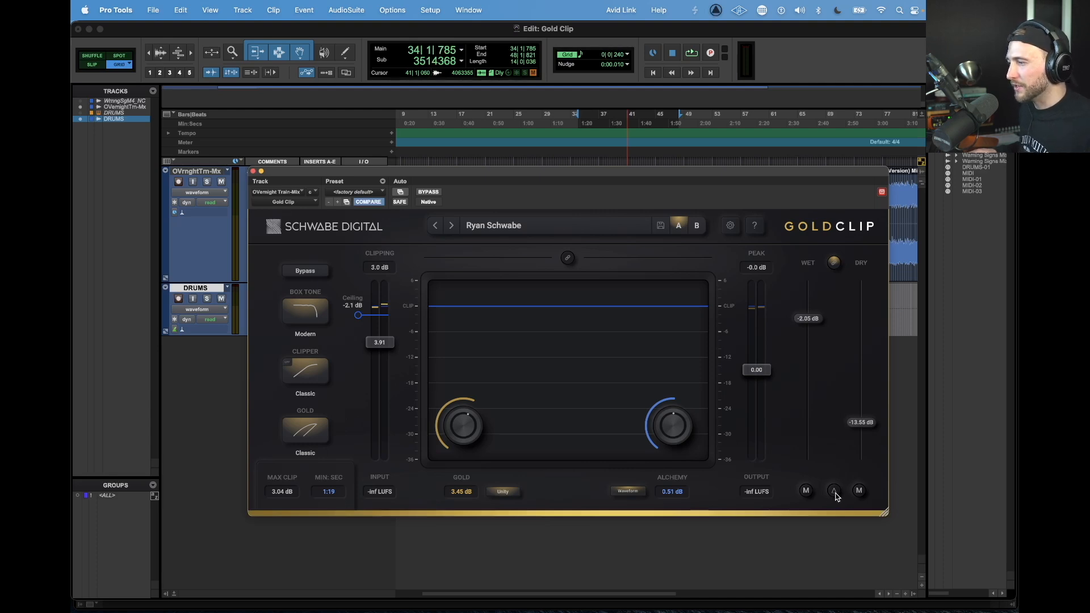
Audition only the delta signal during playback, then stop and turn delta monitoring off
key("space")
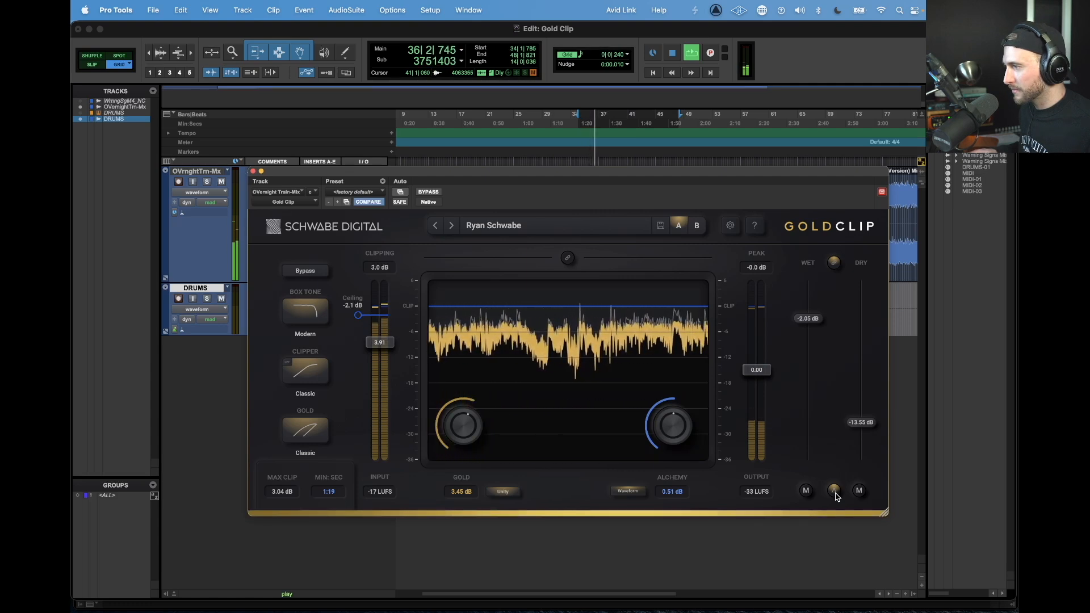
key("space")
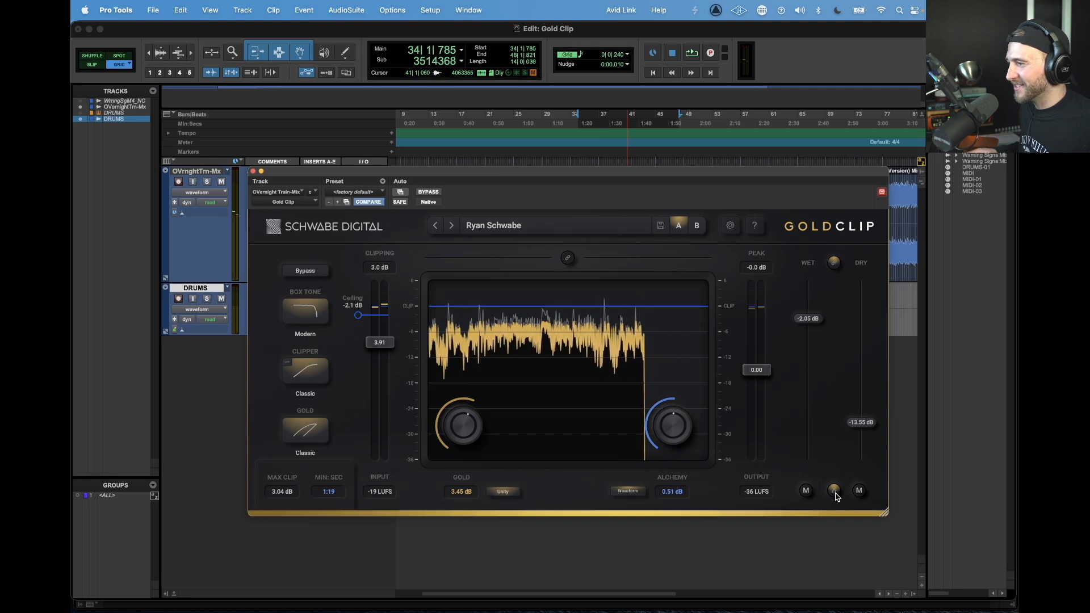
left_click(835, 493)
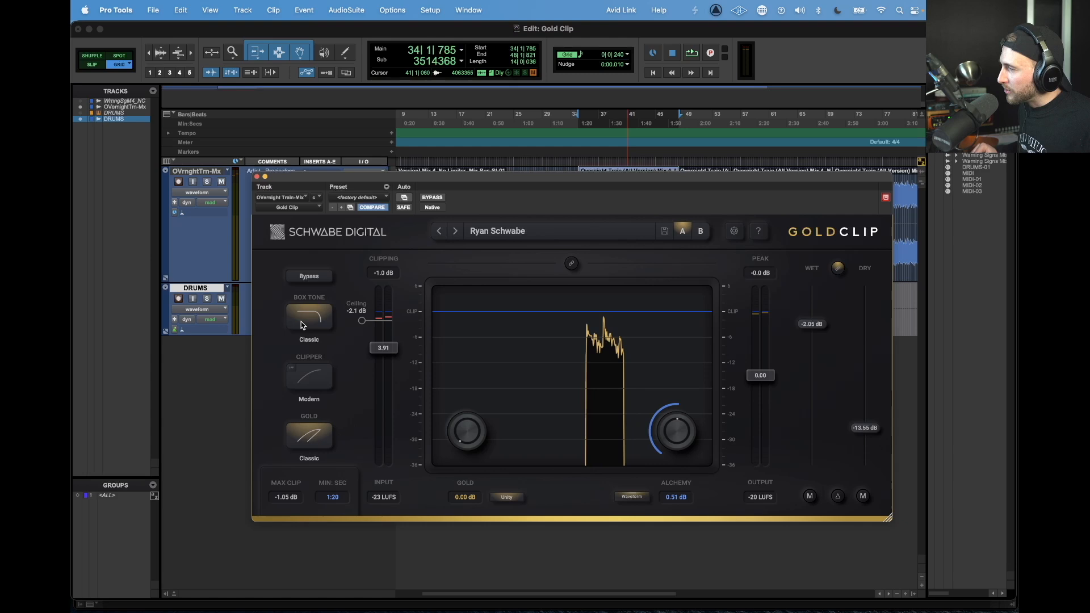
Set Box Tone to Flat and raise Gold to 1.94 dB during playback
left_click(302, 322)
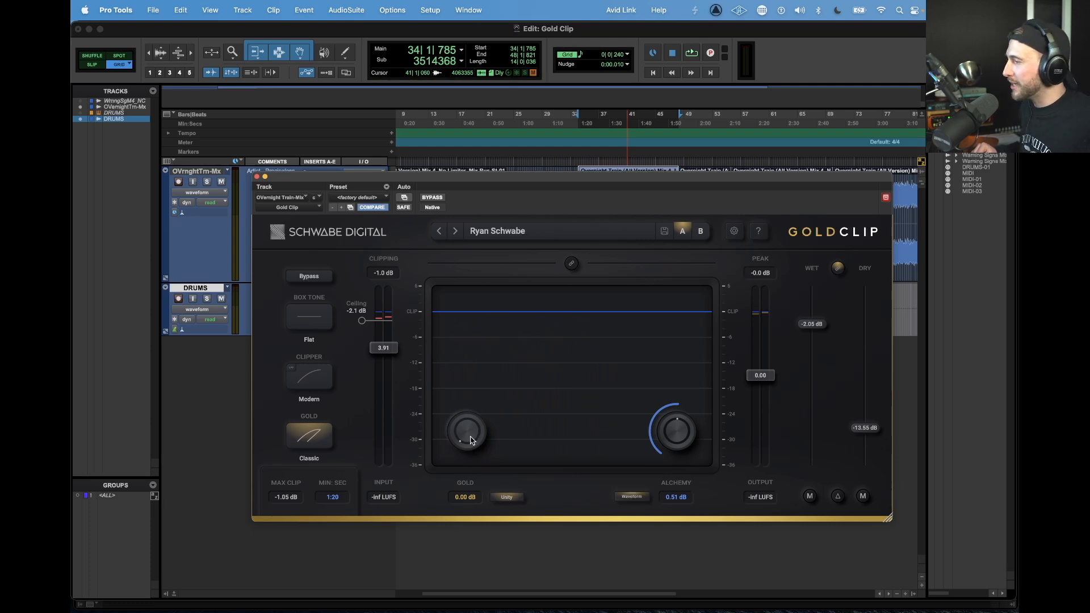
key("space")
left_click_drag(470, 440, 462, 404)
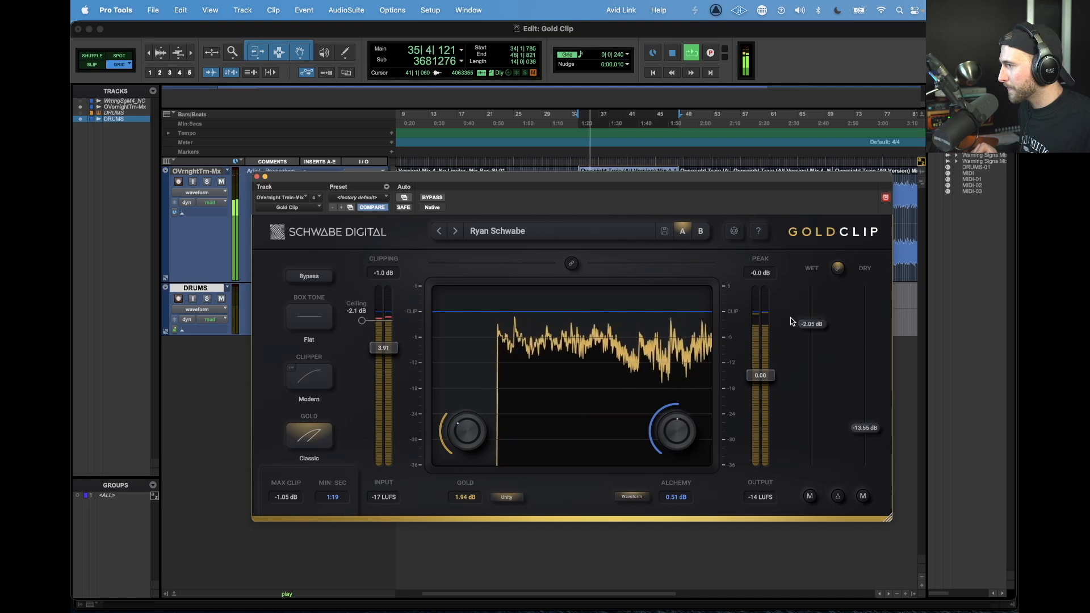
Restore the linked wet level to 0.00 dB, and audition Gold at 4.61 dB before reducing it to 1.98 dB
left_click_drag(812, 323, 814, 290)
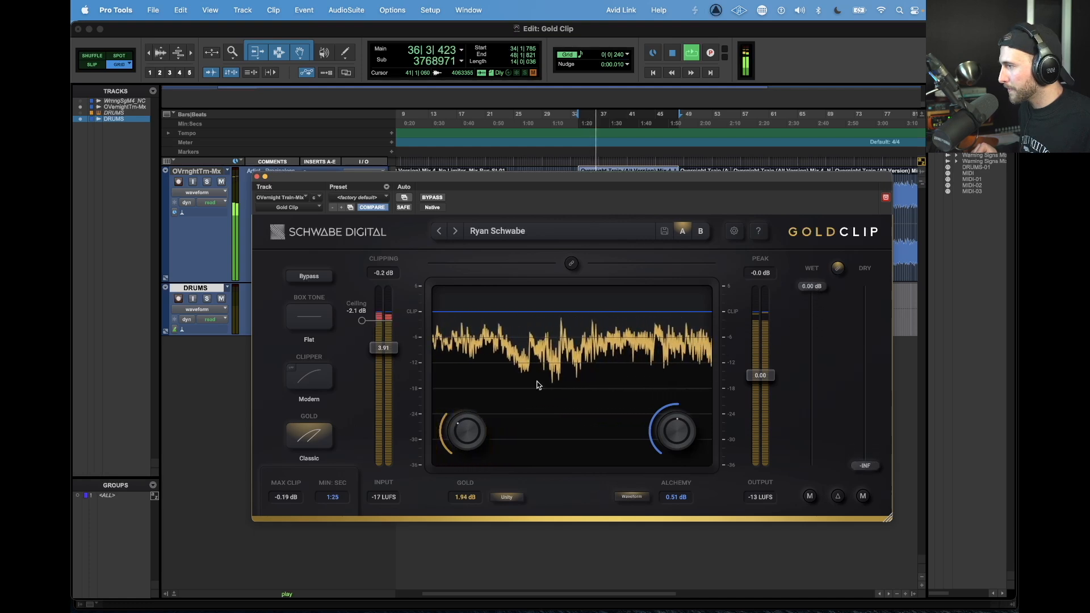
left_click_drag(456, 434, 461, 387)
key("space")
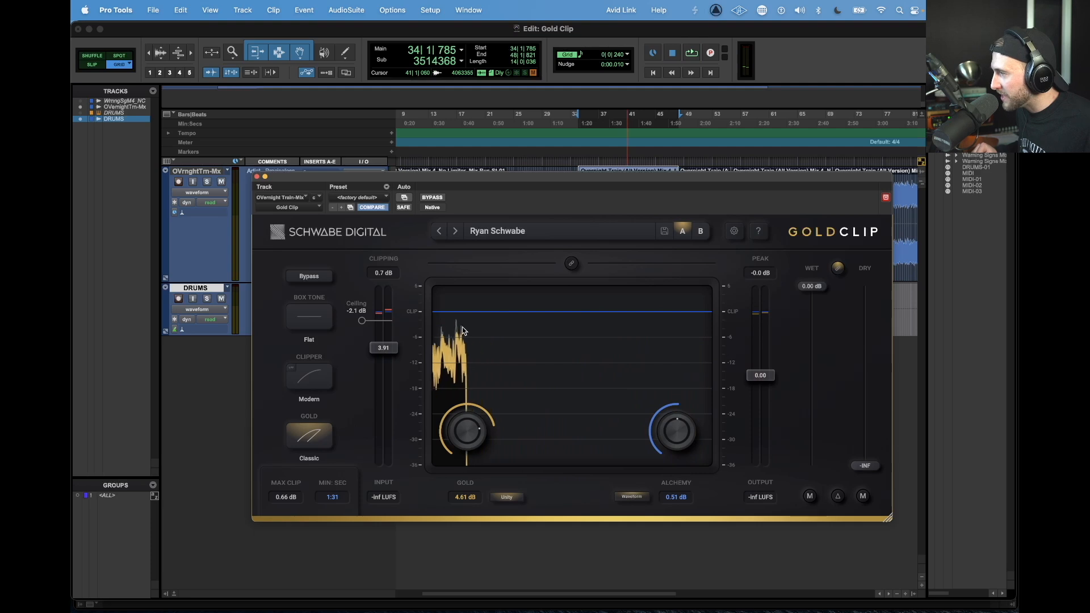
left_click_drag(460, 352, 567, 428)
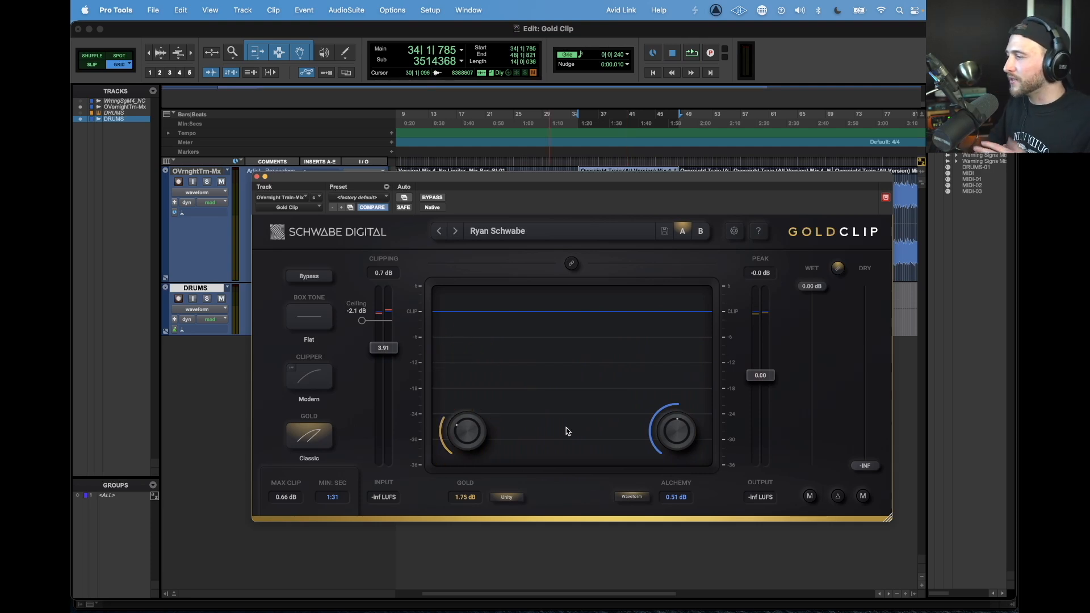
left_click_drag(567, 427, 485, 385)
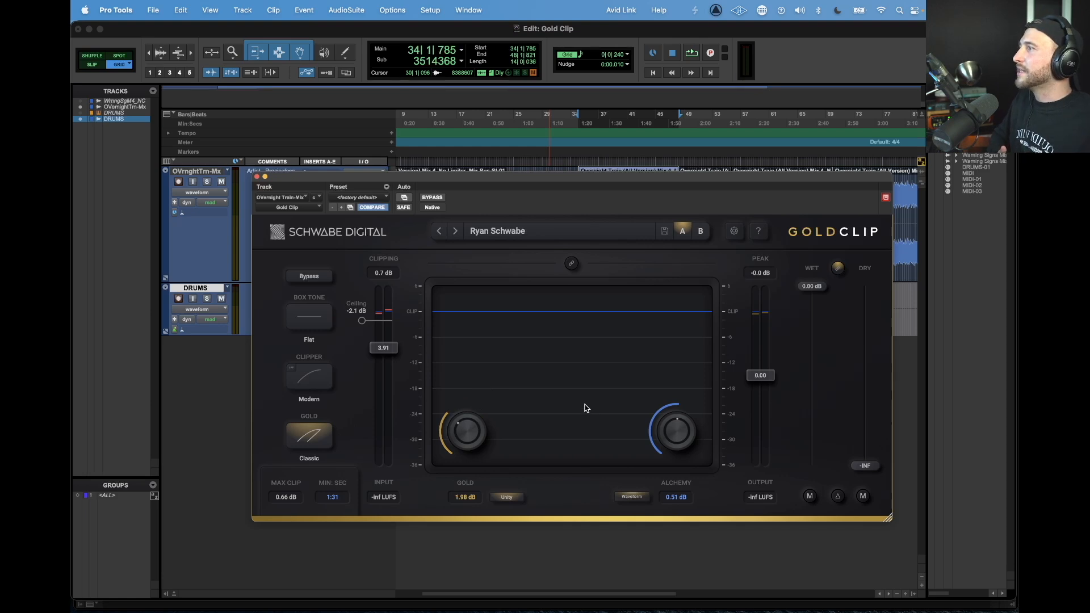